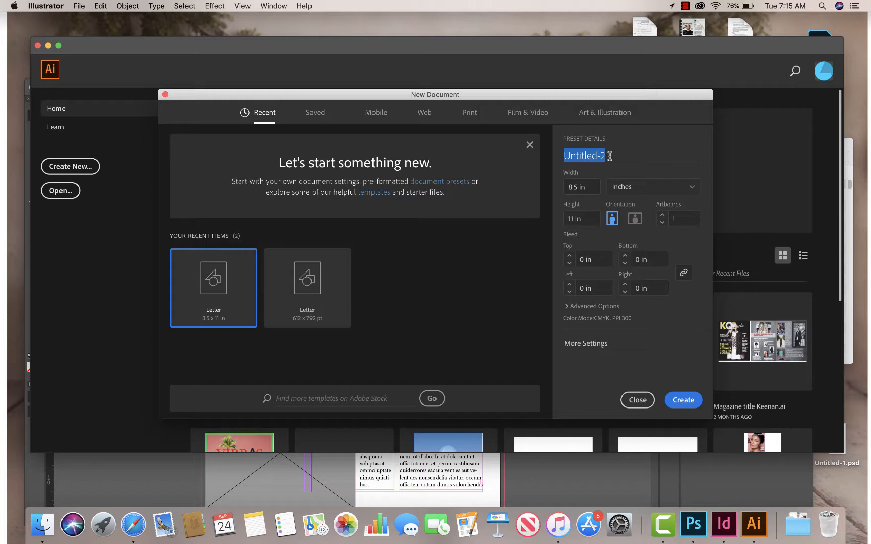
Step: Create a new document named "Shapes for Animation" from the Print Letter preset, with inches as the unit (8.5 x 11 in)
type("Shapes f")
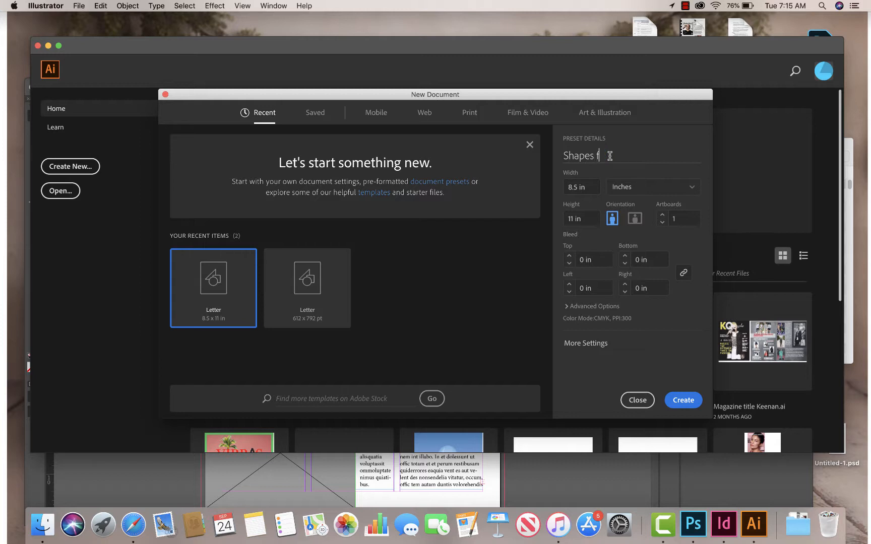
type("or Animation")
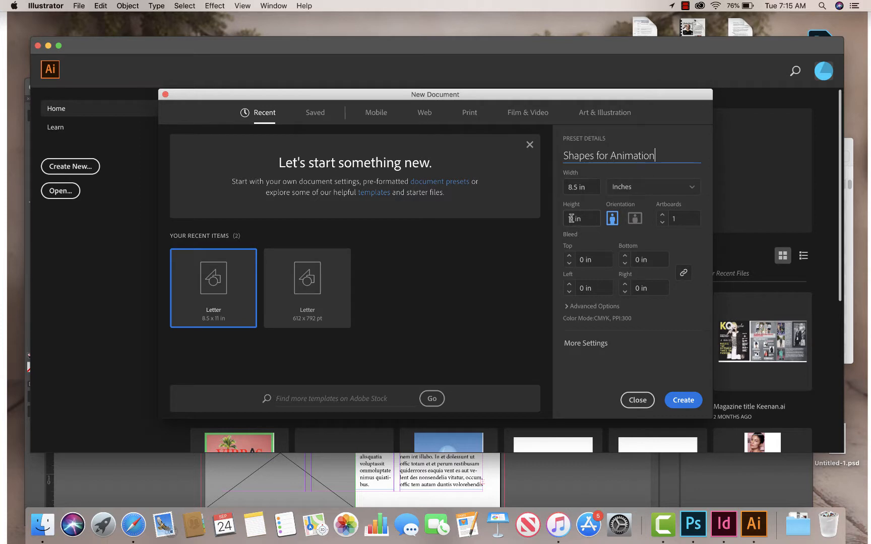
left_click(467, 116)
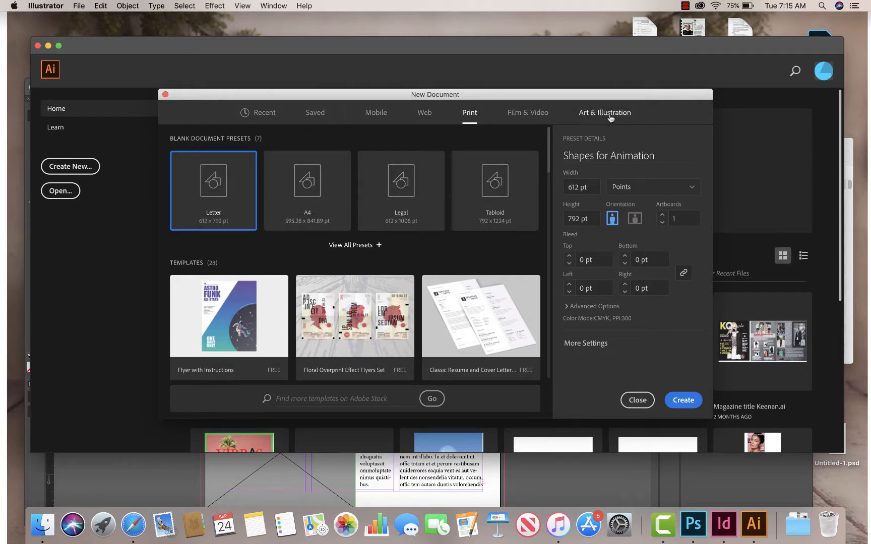
left_click(585, 117)
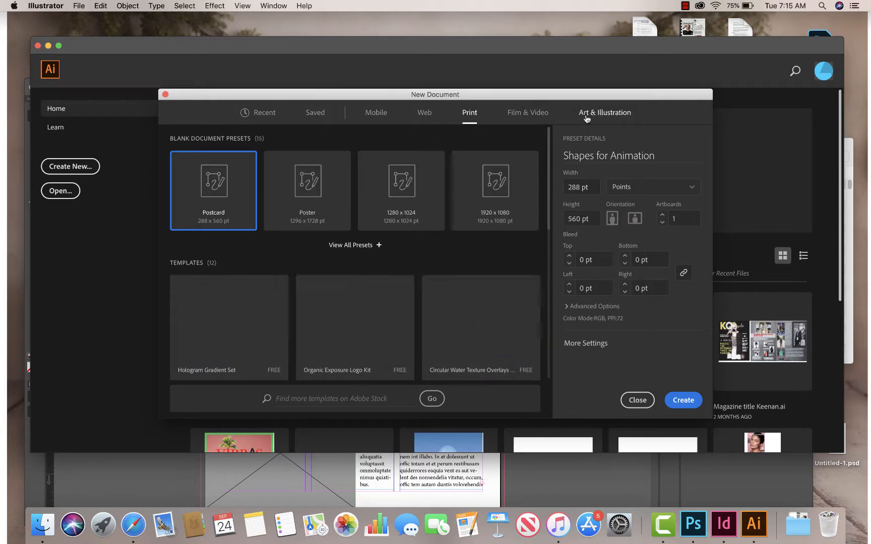
left_click(629, 190)
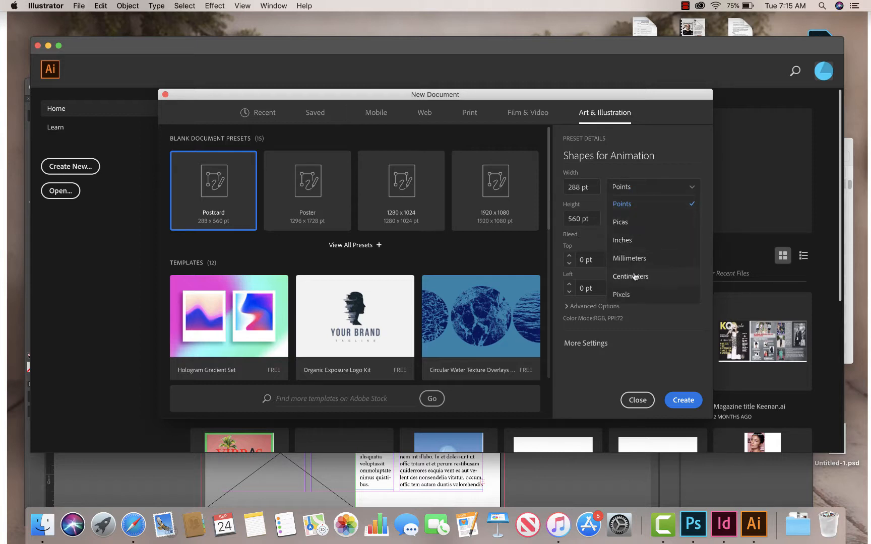
left_click(653, 151)
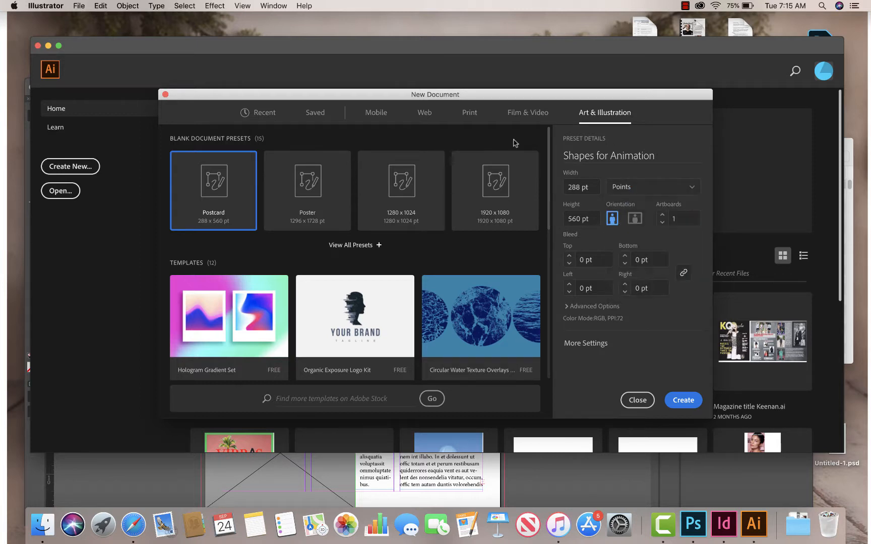
left_click(469, 113)
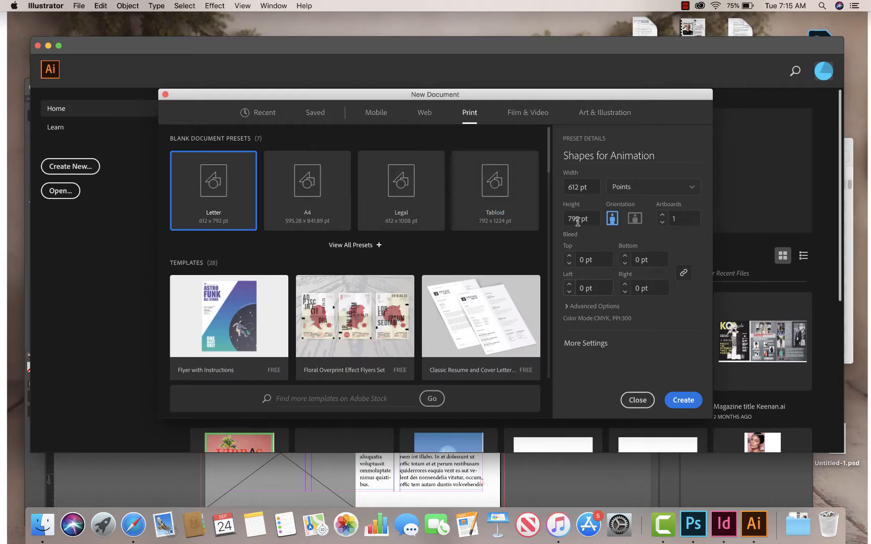
left_click(634, 186)
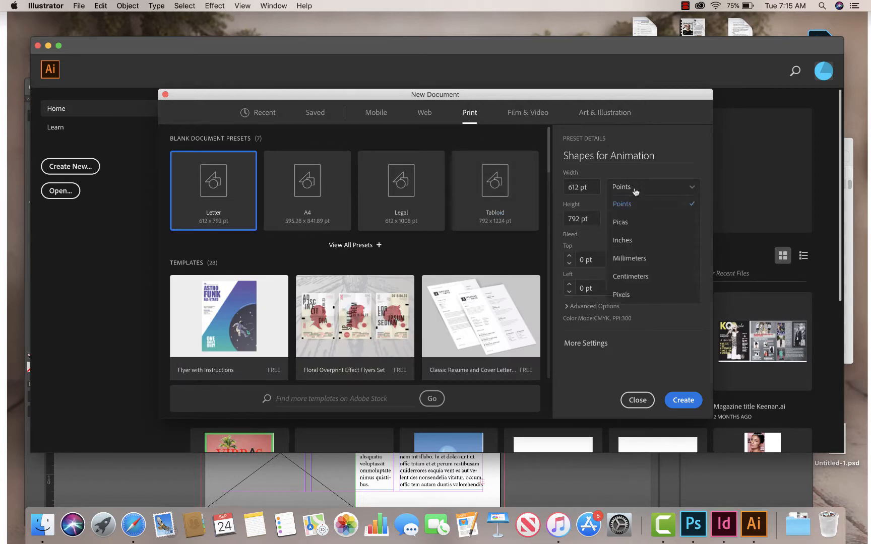
left_click(631, 243)
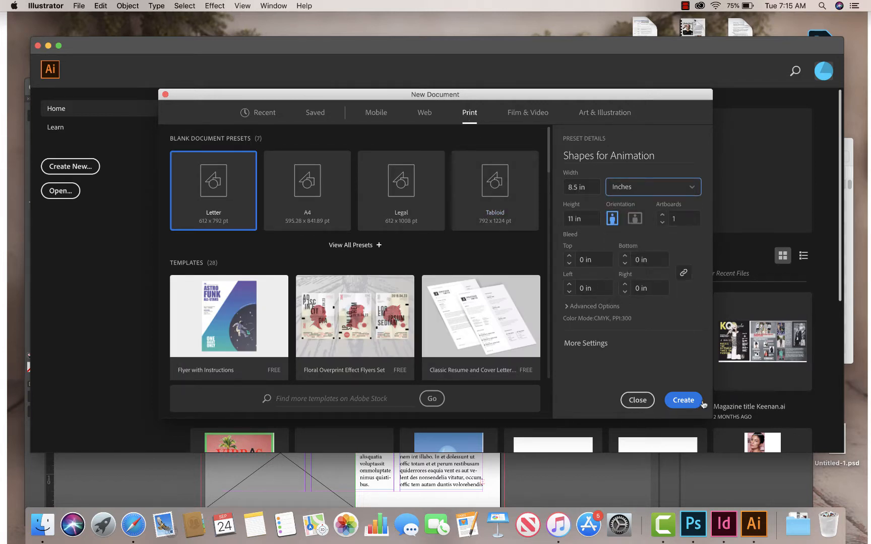
left_click(692, 404)
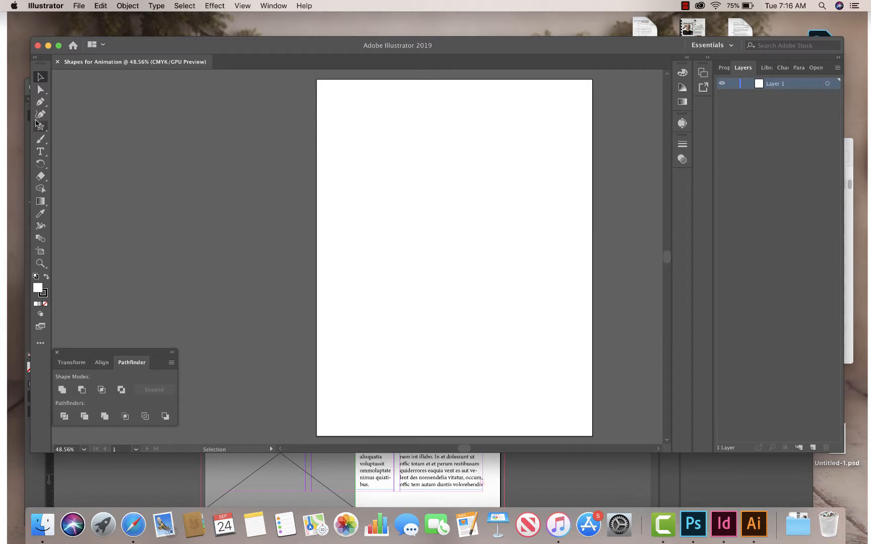
Step: Draw an upright six-pointed star with the Star tool, discarding a tilted first attempt, and move it fully onto the artboard's upper area
left_click(38, 126)
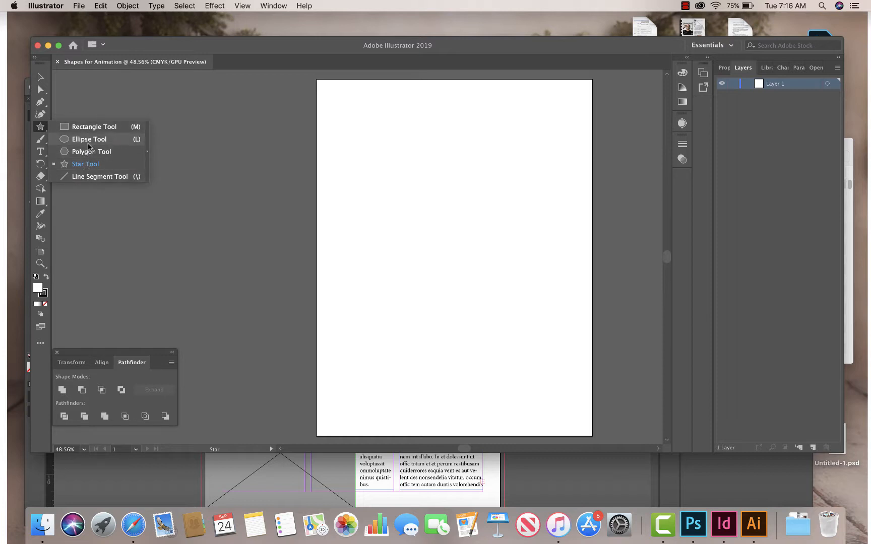
left_click(89, 162)
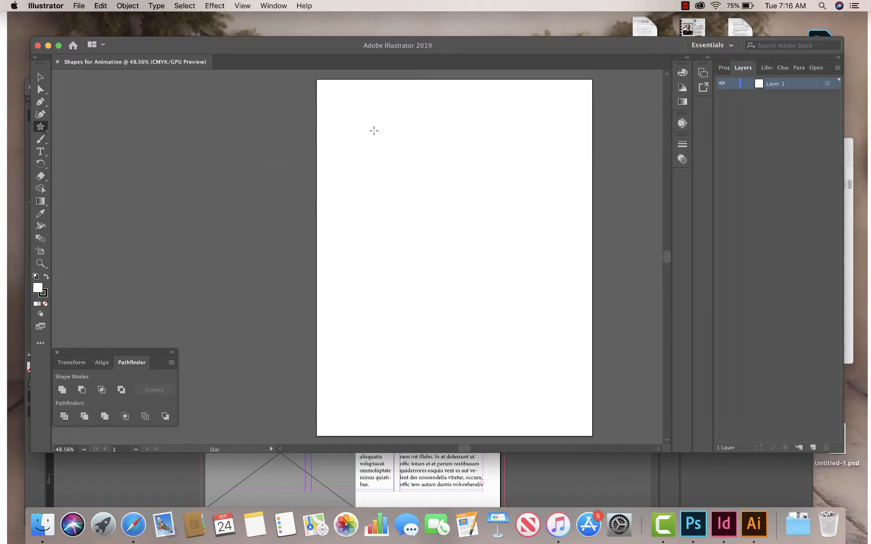
left_click_drag(391, 128, 428, 142)
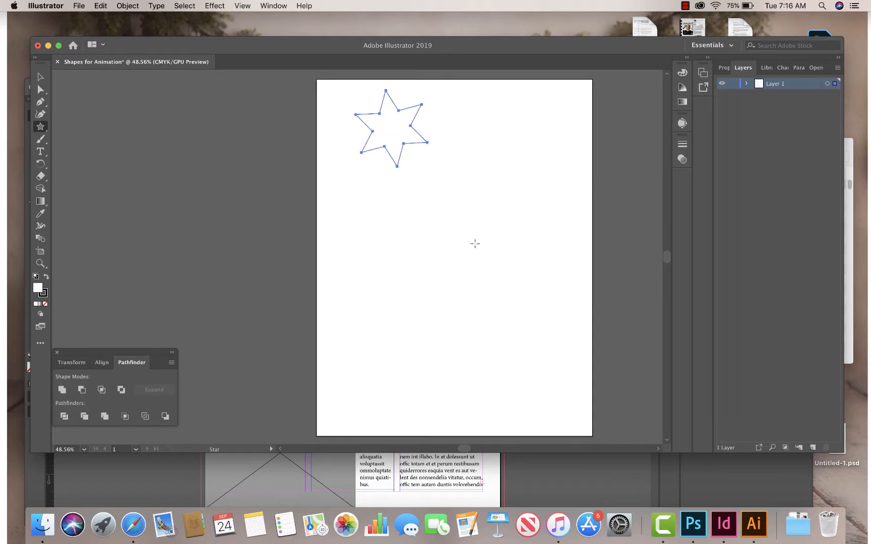
key("Delete")
left_click_drag(373, 122, 404, 165)
key("Up")
key("Up")
key("Up")
key("Up")
key("Up")
key("Up")
key("Down")
key("Down")
key("Down")
key("Down")
key("Down")
key("Down")
key("Down")
key("Down")
key("Up")
key("Up")
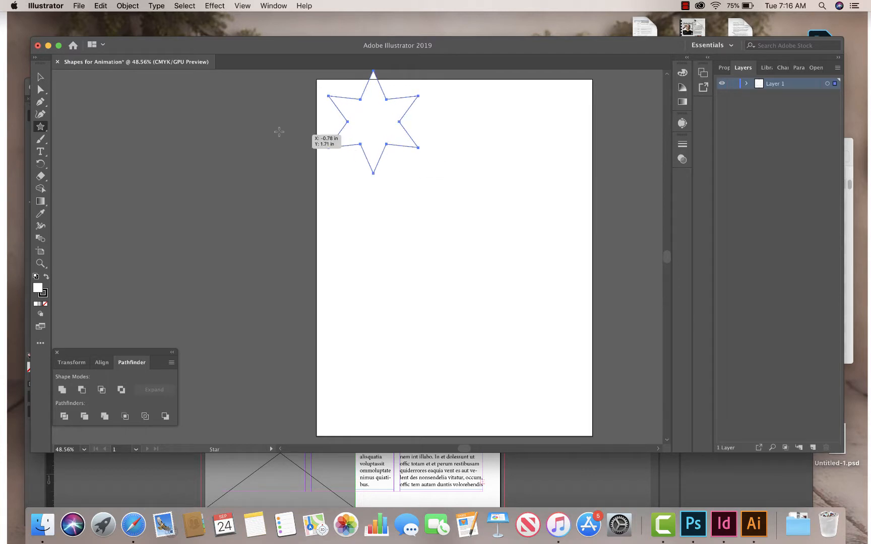
left_click(40, 76)
left_click_drag(402, 126, 437, 192)
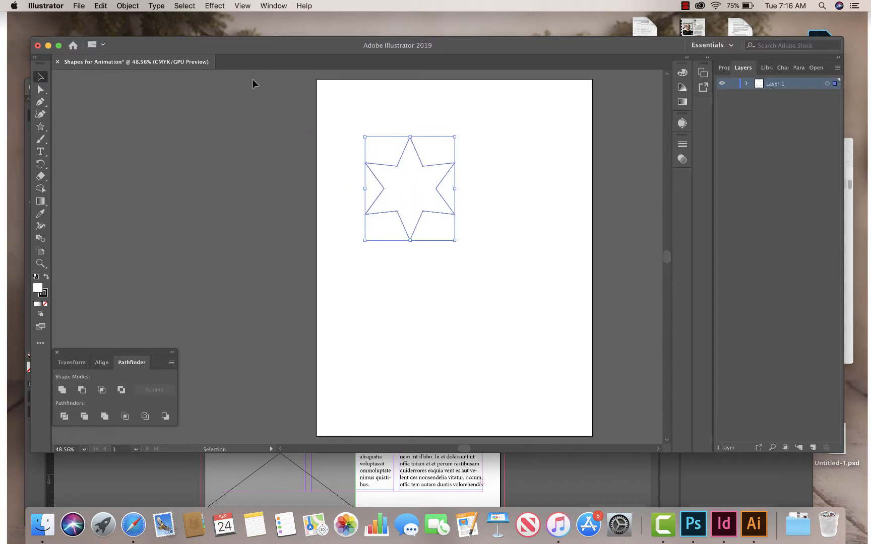
Step: Set the star's stroke weight first to 10 pt and finally to 15 pt
left_click(272, 6)
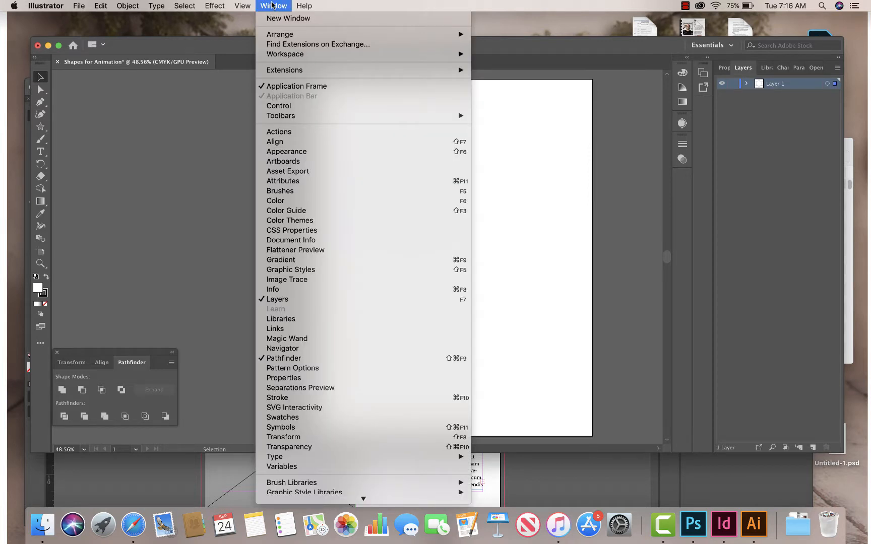
left_click(295, 398)
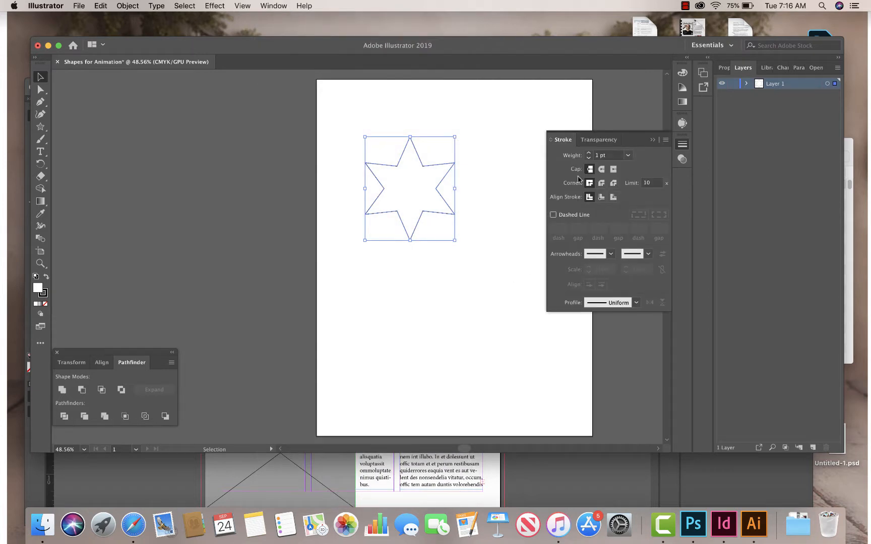
left_click(614, 155)
type("10")
key("Return")
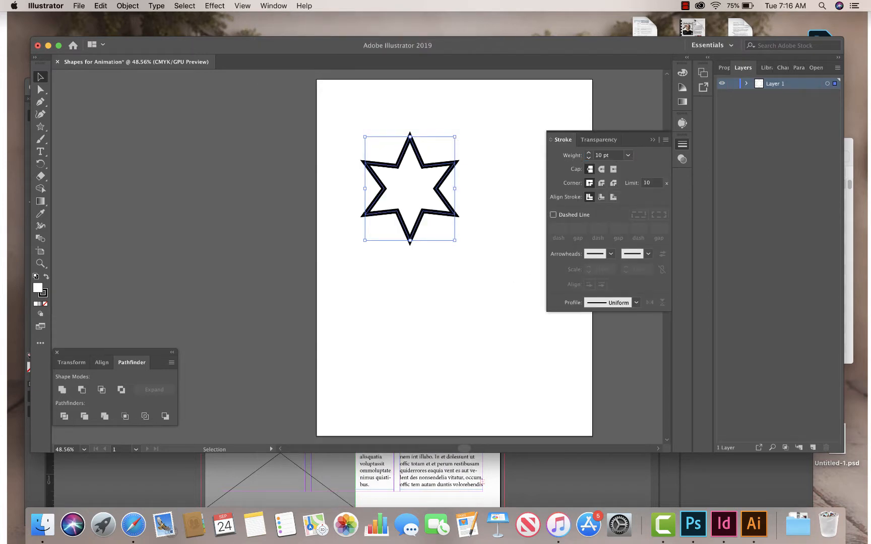
left_click(611, 155)
type("15")
key("Return")
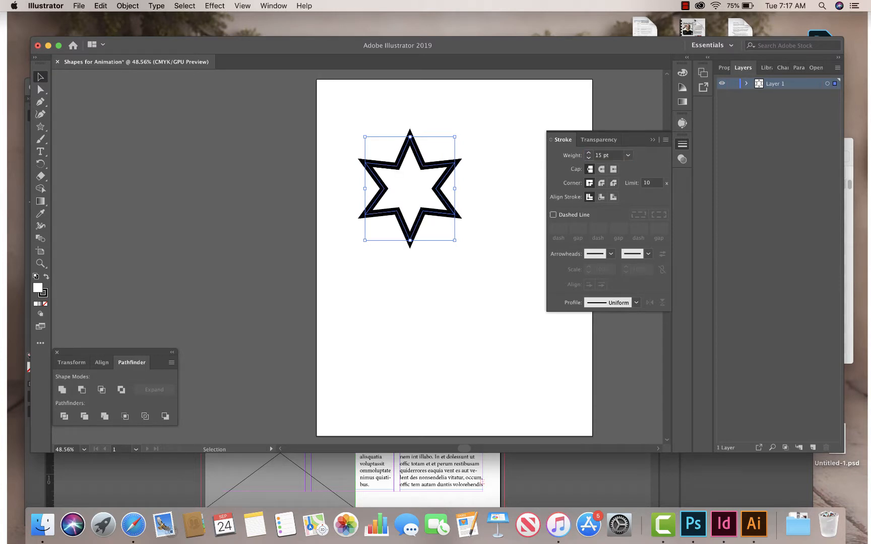
Step: Move the star slightly upward on the artboard and leave it deselected
left_click(492, 161)
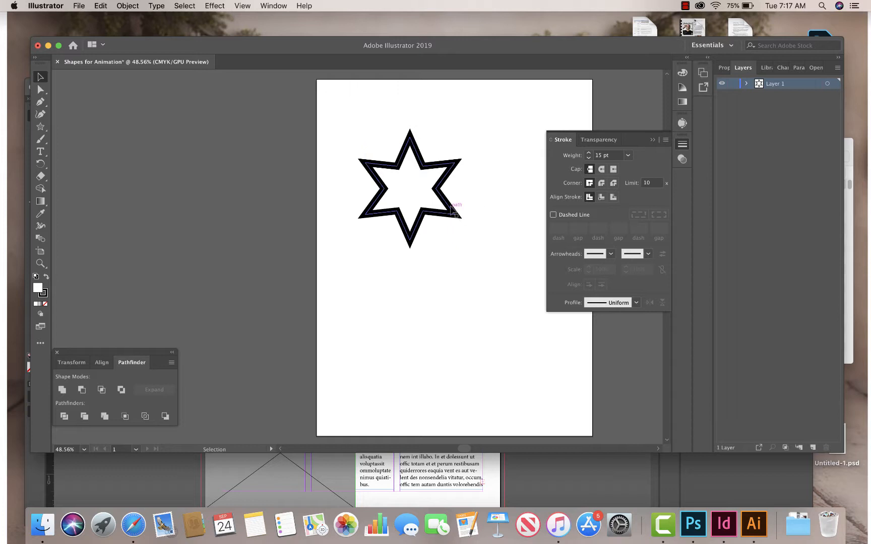
left_click_drag(450, 210, 447, 201)
left_click(457, 258)
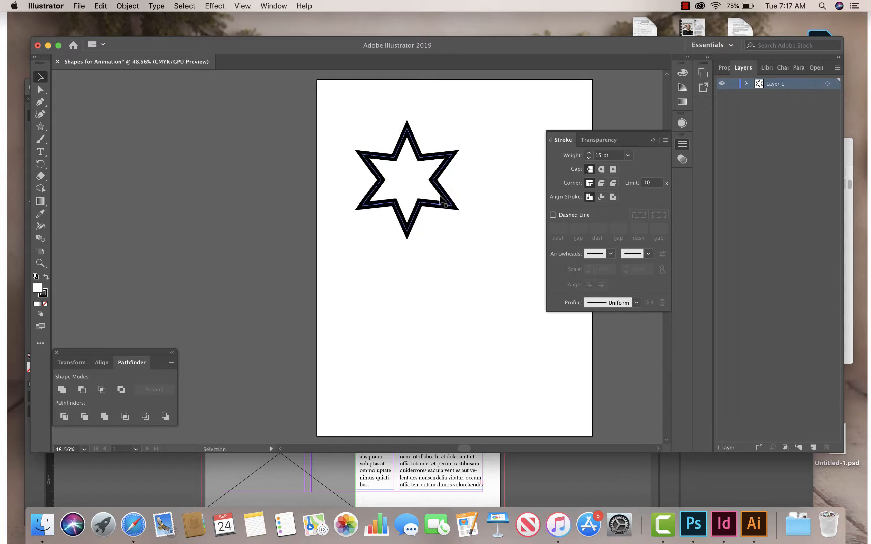
Step: Try rounding all corners of the star with its live corner handles, and undo the rounding
left_click(439, 201)
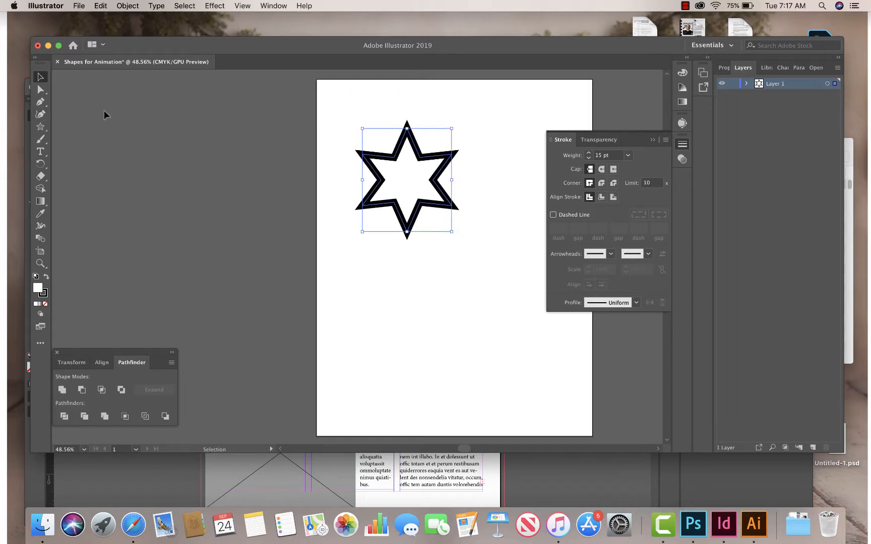
left_click(40, 89)
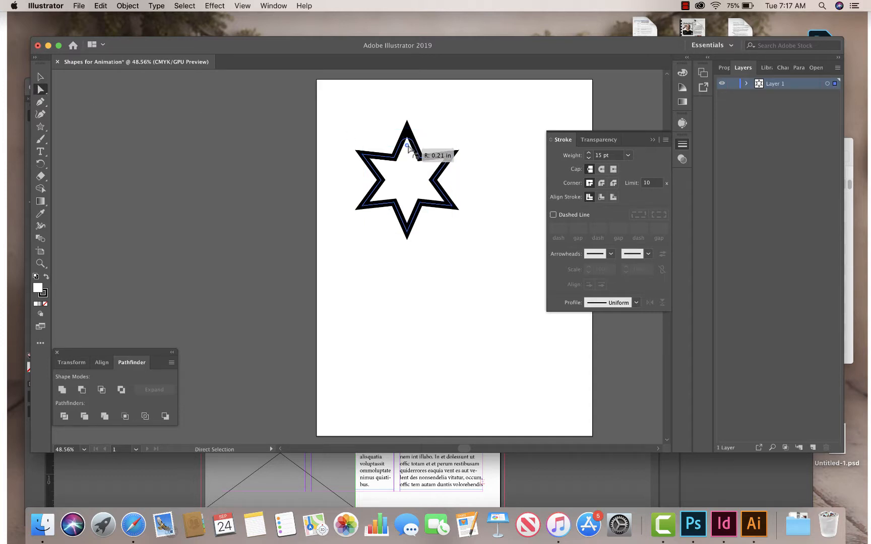
left_click(441, 119)
left_click(408, 137)
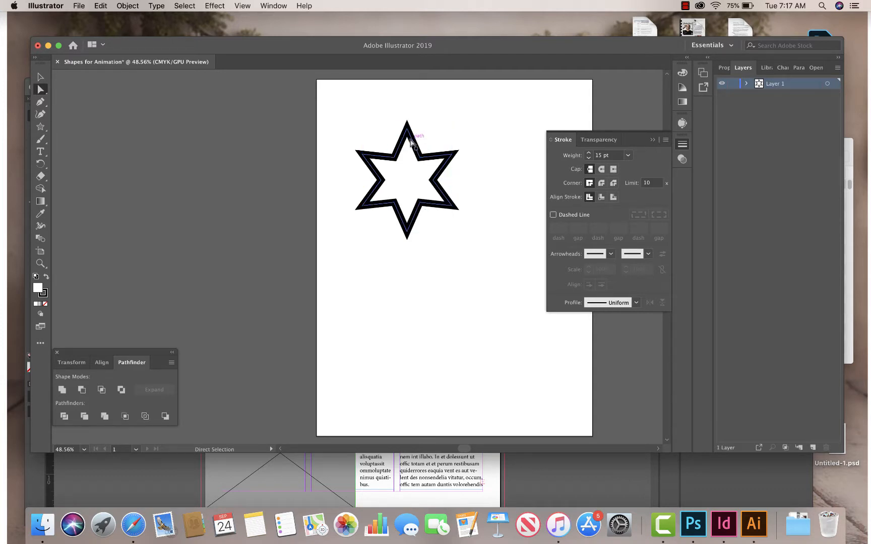
left_click_drag(407, 140, 431, 147)
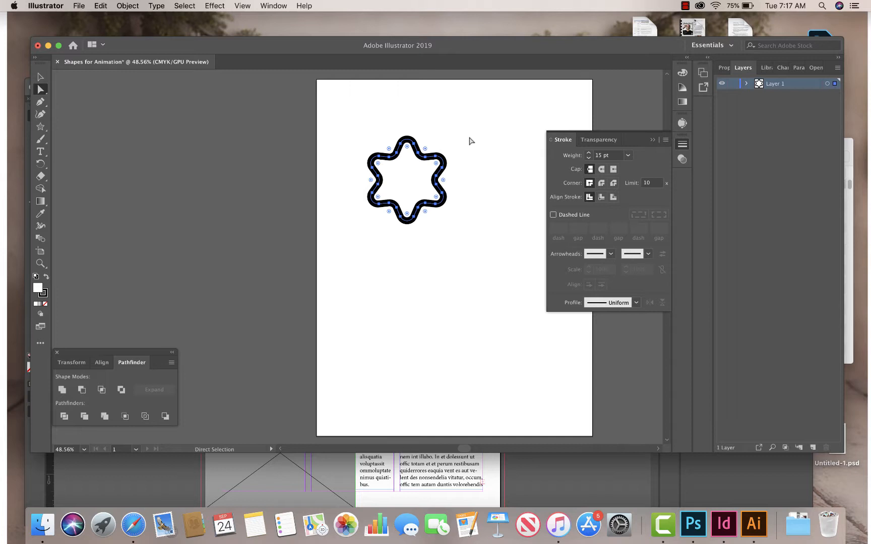
key("super+z")
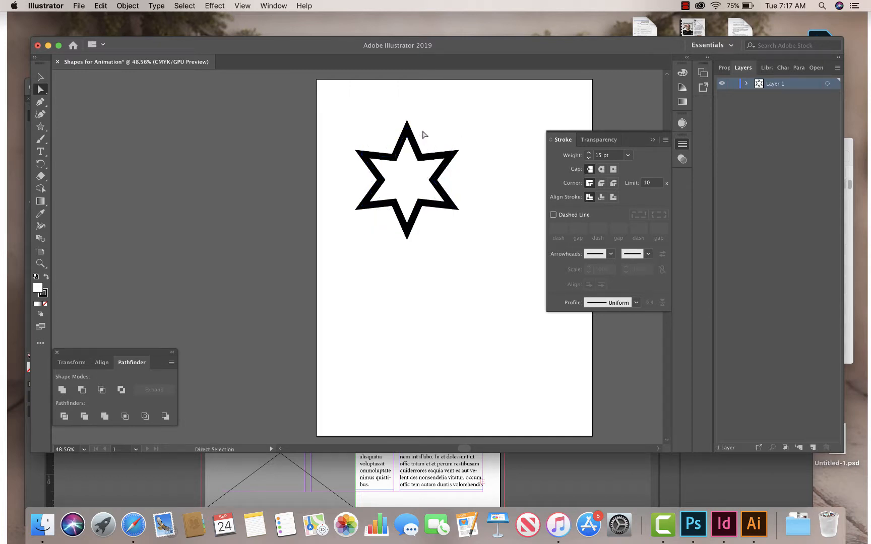
Step: Try rounding the star's top corner with its corner handle, undo the rounding and deselect the star
left_click(408, 142)
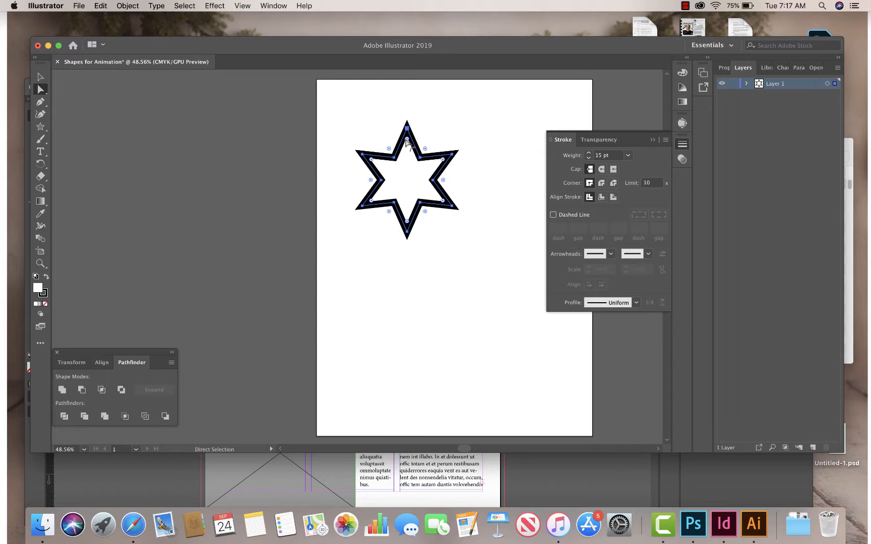
mouse_move(408, 140)
left_mouse_down()
mouse_move(410, 151)
mouse_move(417, 145)
left_mouse_up()
left_click_drag(407, 141, 412, 161)
key("super+z")
left_click(38, 76)
left_click(199, 140)
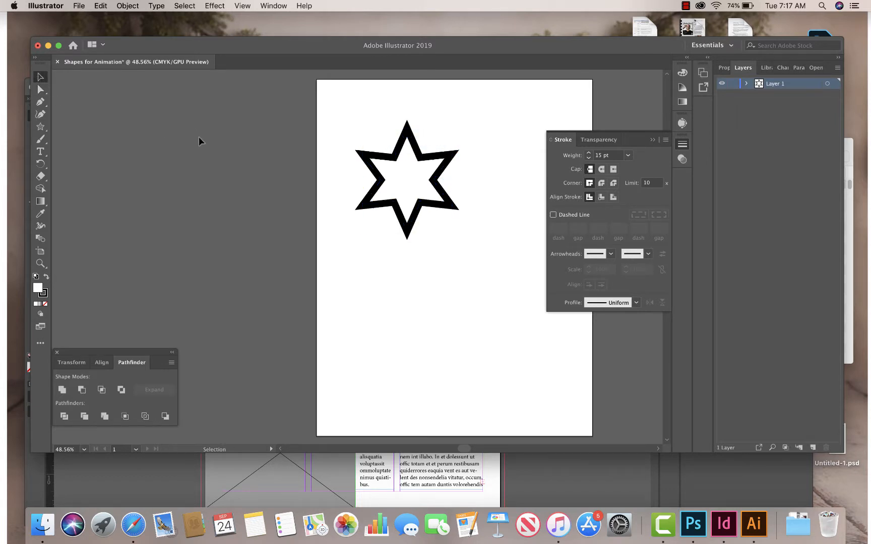
Step: Draw an upright triangle below the star by using the Star tool with the points reduced to three
left_click(40, 127)
left_click_drag(402, 280, 444, 347)
key("Down")
key("Down")
key("Down")
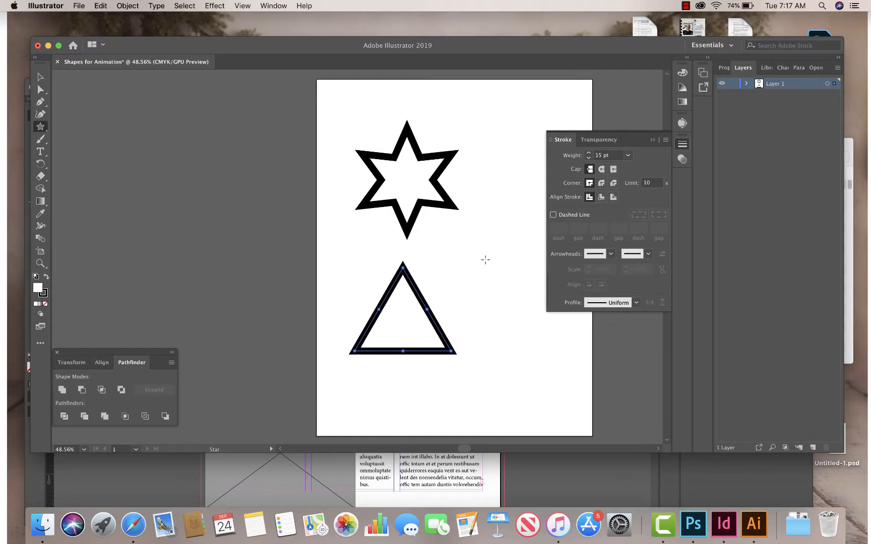
Step: Create a new layer and move the selected triangle from Layer 1 onto it
left_click(40, 77)
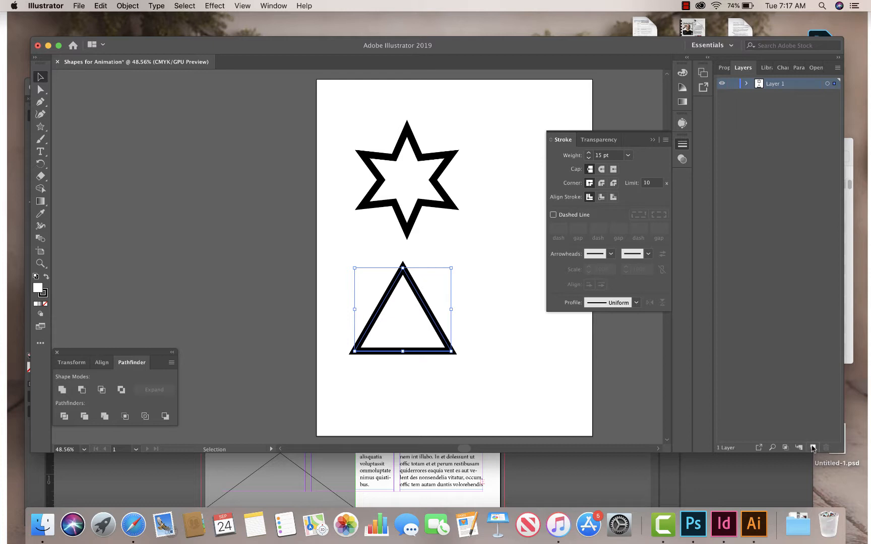
left_click(812, 448)
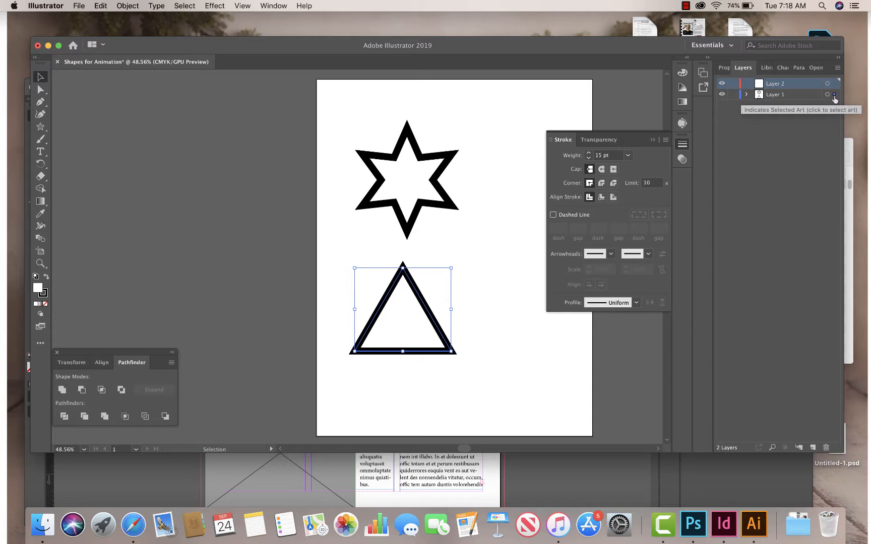
left_click_drag(834, 95, 833, 84)
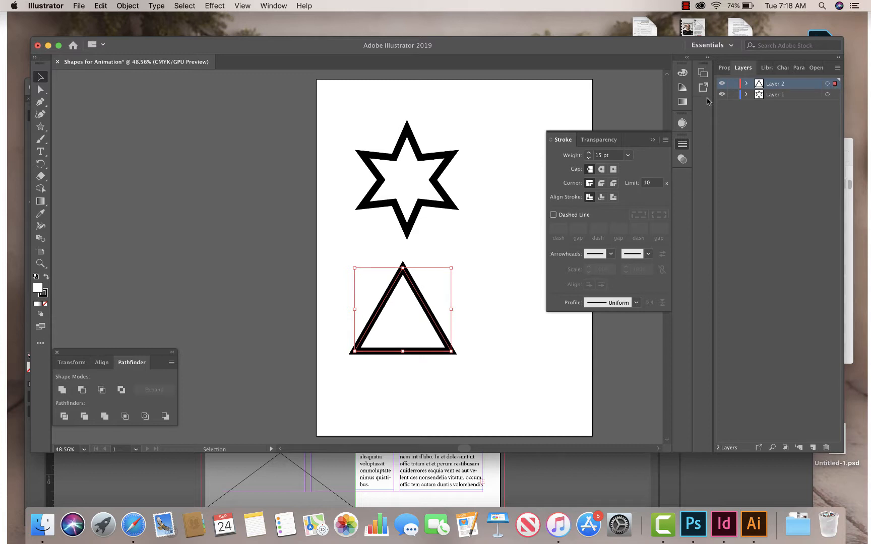
Step: Hide and show Layer 2 and Layer 1 in turn to check which shape each layer holds
left_click(722, 84)
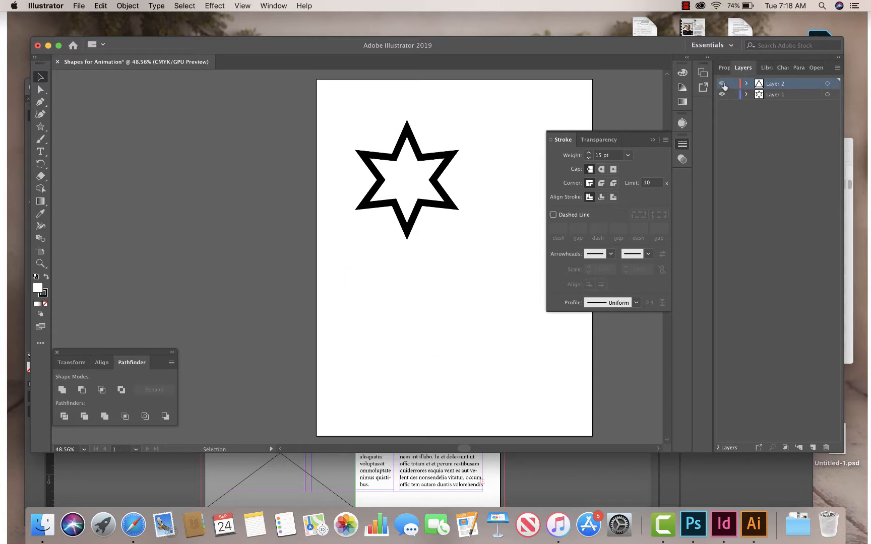
left_click(722, 83)
left_click(722, 94)
left_click(722, 94)
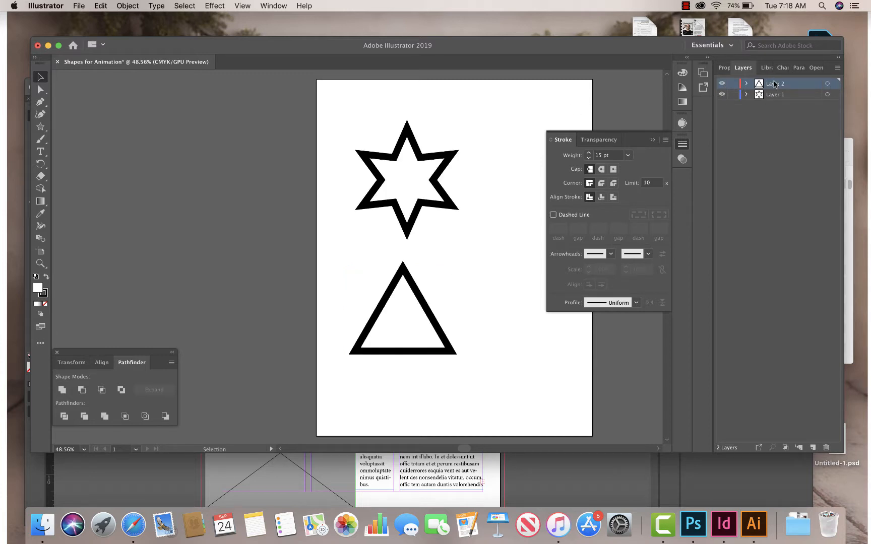
Step: Rename Layer 2 as triangle and Layer 1 as star
double_click(775, 84)
type("triangle")
double_click(775, 94)
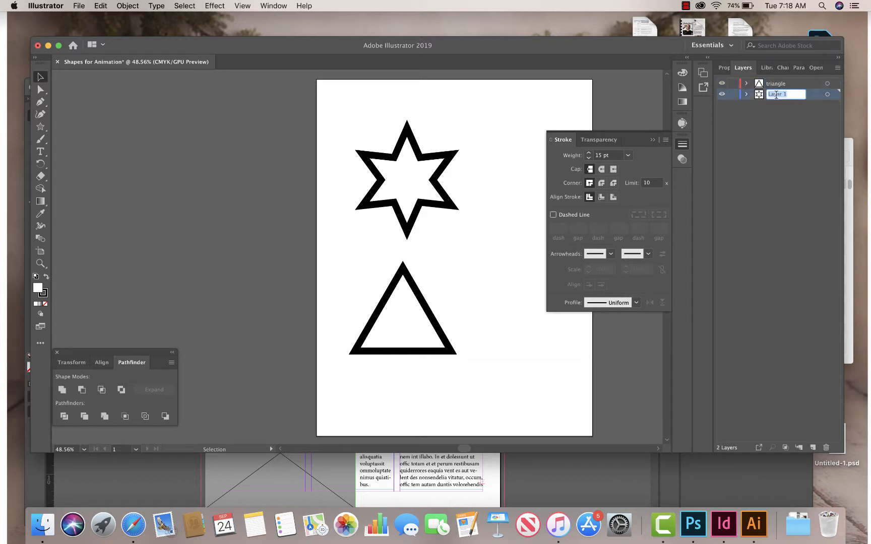
type("star")
left_click(789, 116)
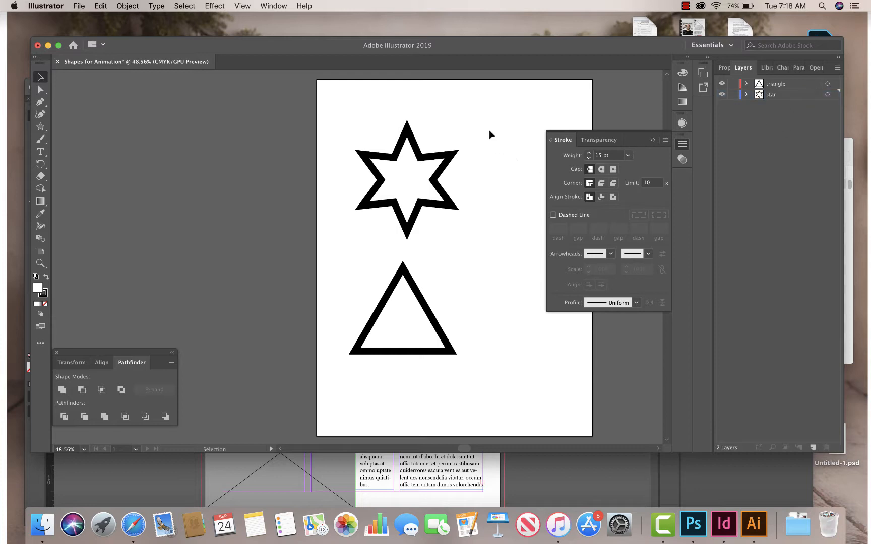
Step: Collapse the Stroke options and duplicate the star twice, once beside the original and once below that copy
left_click_drag(483, 135, 436, 226)
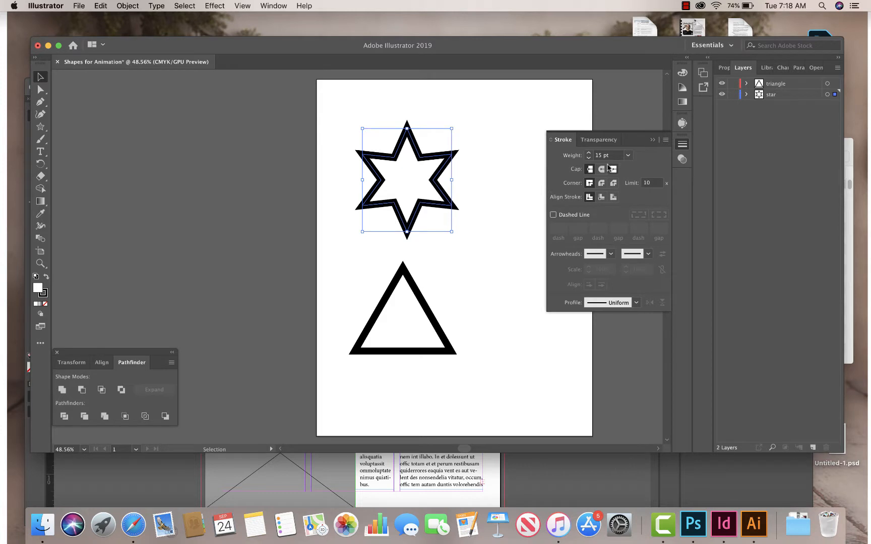
left_click(652, 139)
left_click(555, 169)
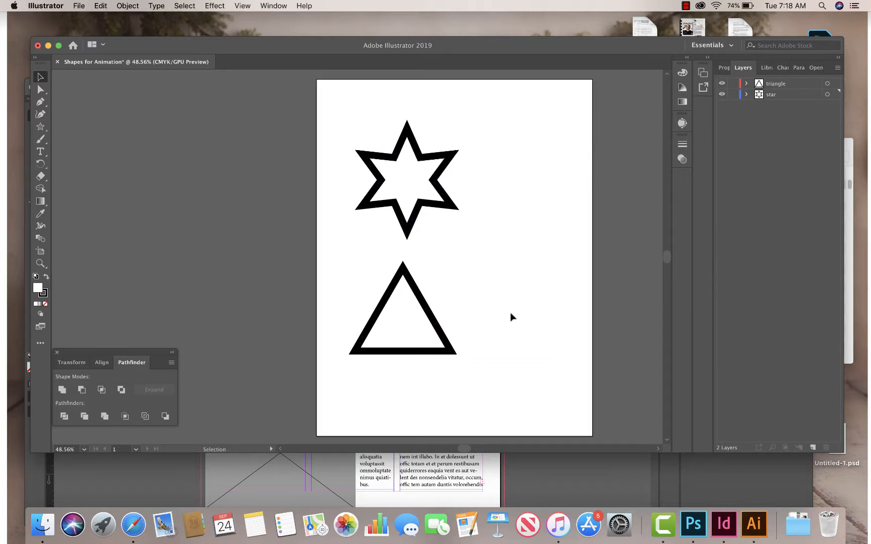
left_click(446, 204)
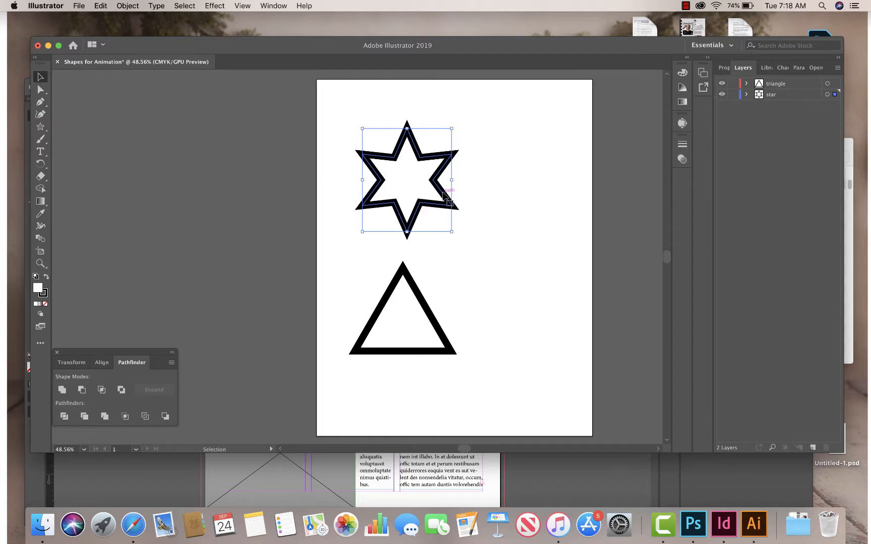
left_click_drag(443, 193, 546, 198)
left_click_drag(549, 198, 543, 337)
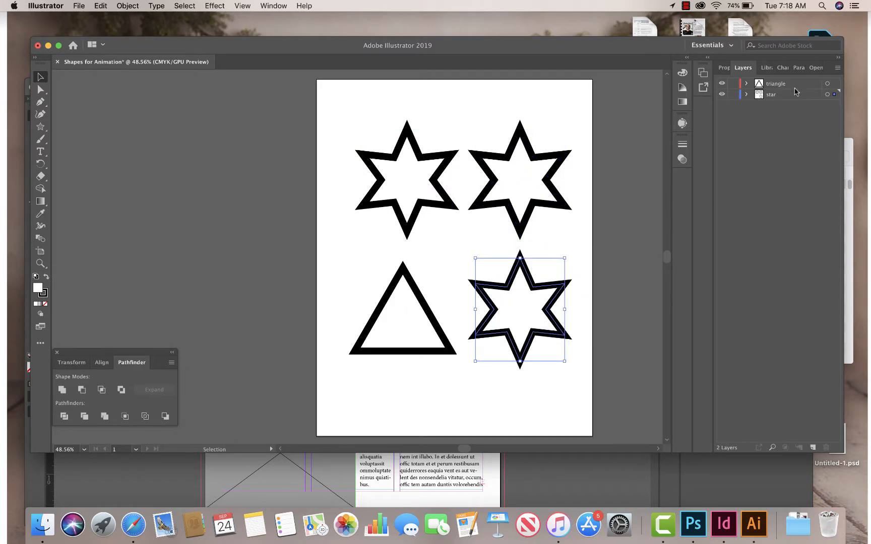
Step: Add two layers above the star layer, move the upper star copy onto Layer 3 and the lower copy onto Layer 4
left_click(554, 203)
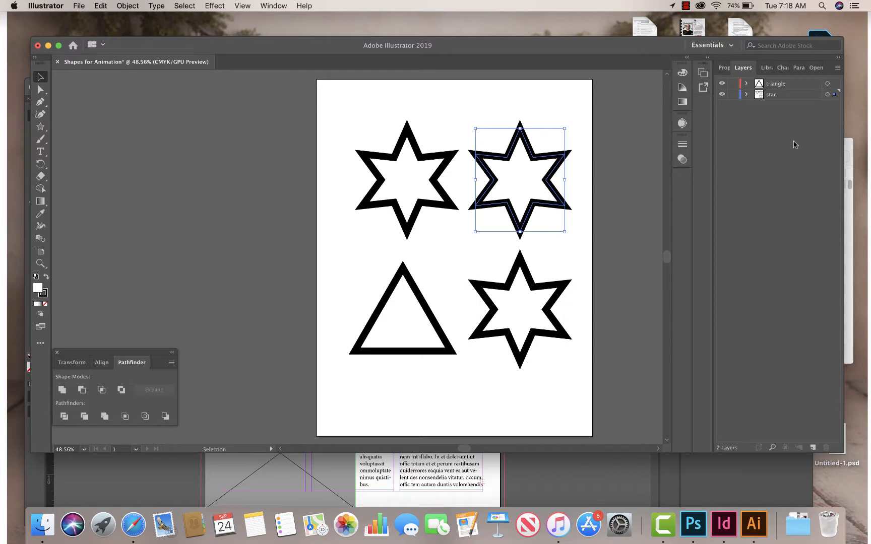
left_click(812, 447)
left_click(812, 447)
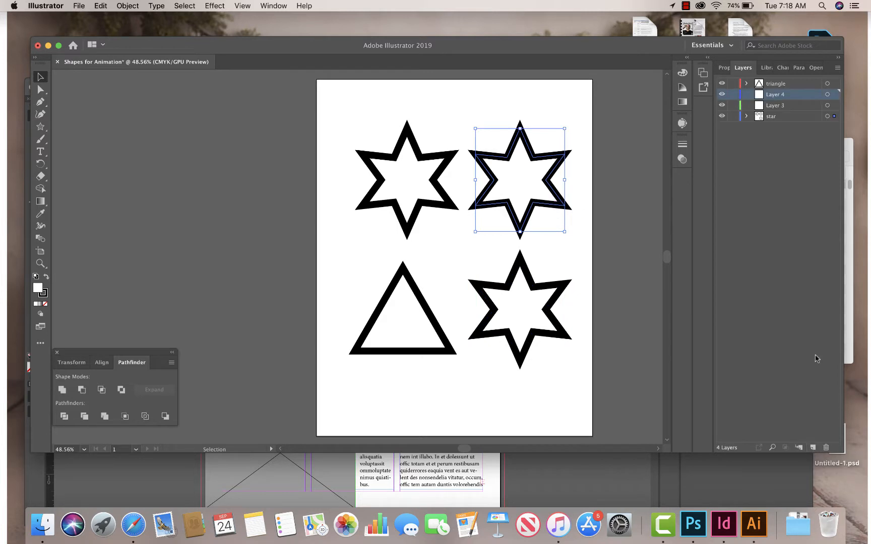
left_click_drag(834, 116, 834, 105)
left_click(560, 289)
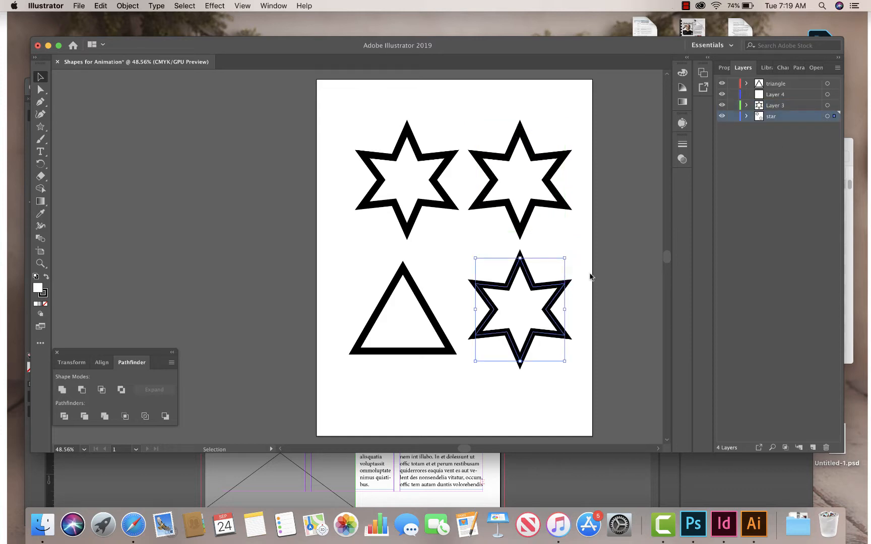
left_click_drag(835, 95, 834, 94)
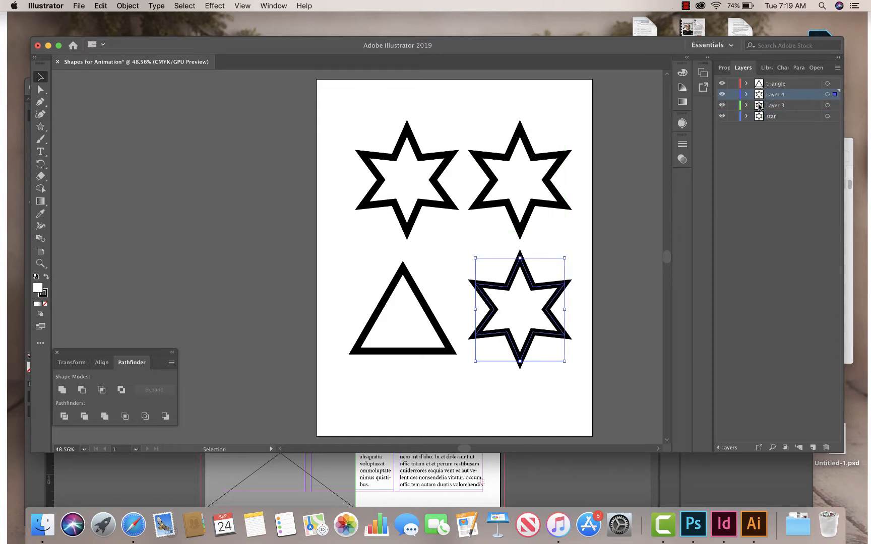
left_click(596, 202)
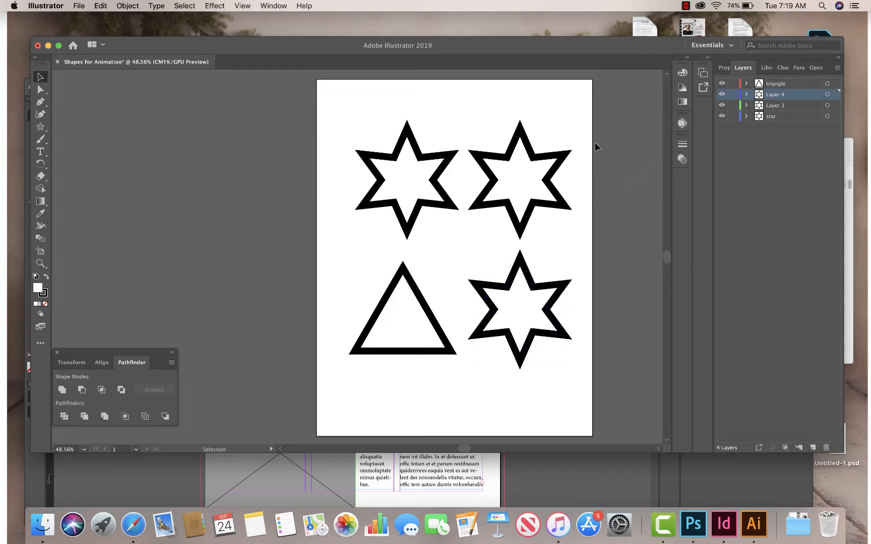
Step: Export the document to the Desktop in Photoshop (psd) format as Shapes for Animation.psd
left_click(80, 6)
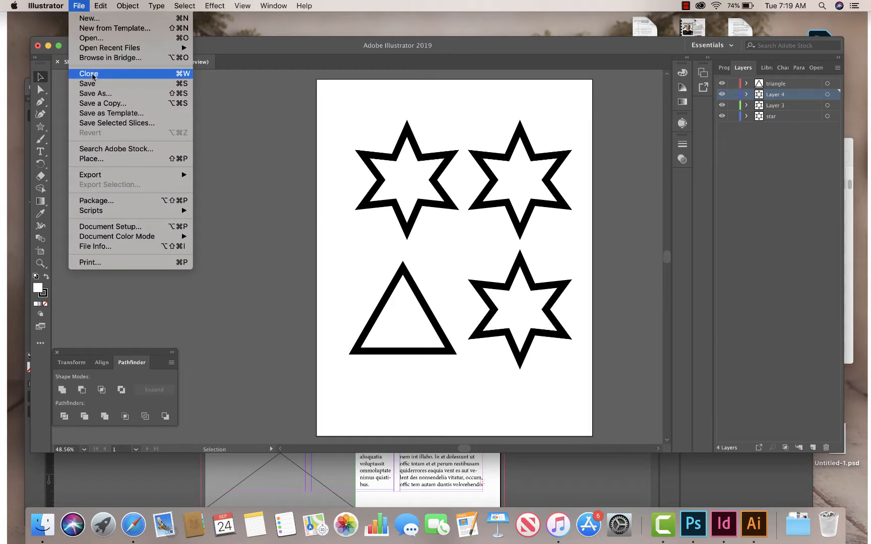
mouse_move(106, 178)
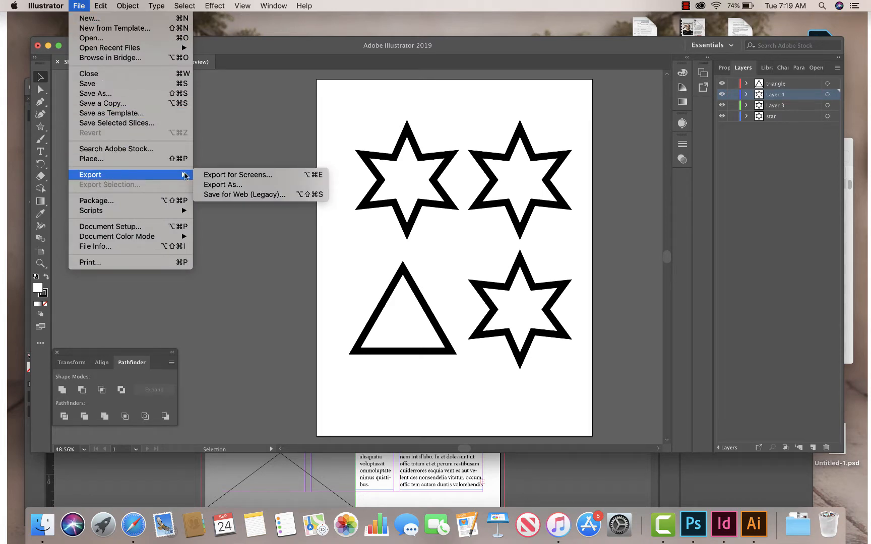
left_click(226, 185)
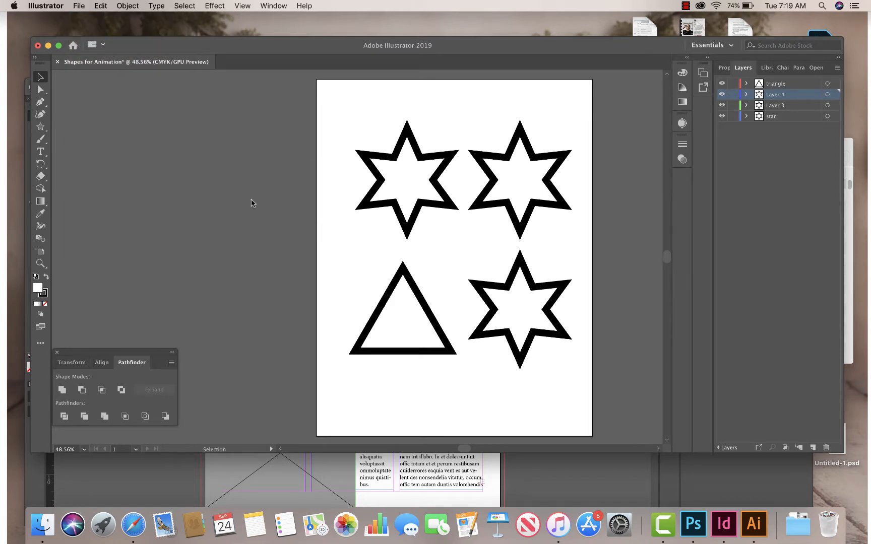
left_click(403, 272)
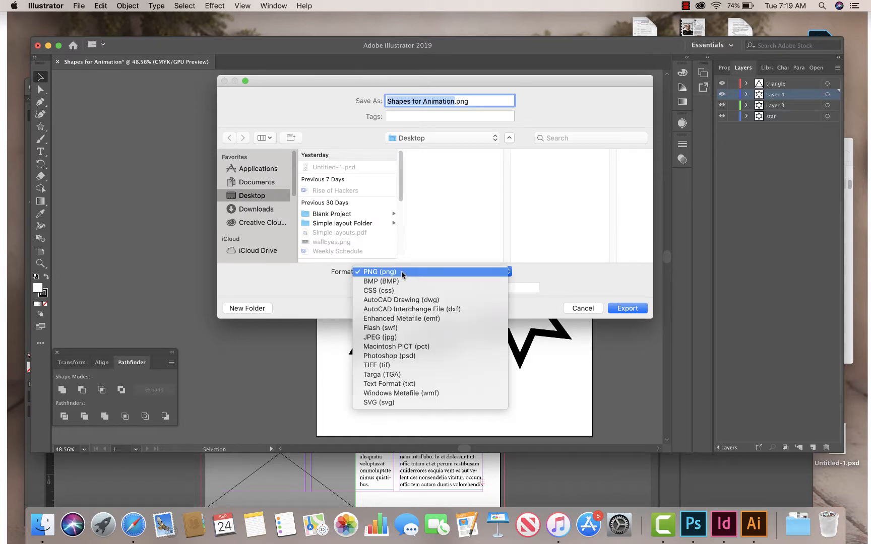
left_click(402, 356)
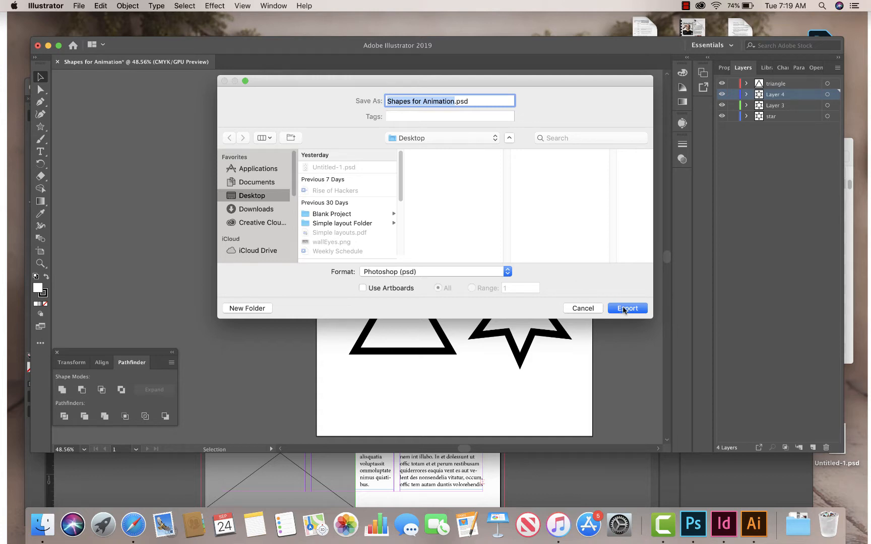
left_click(624, 308)
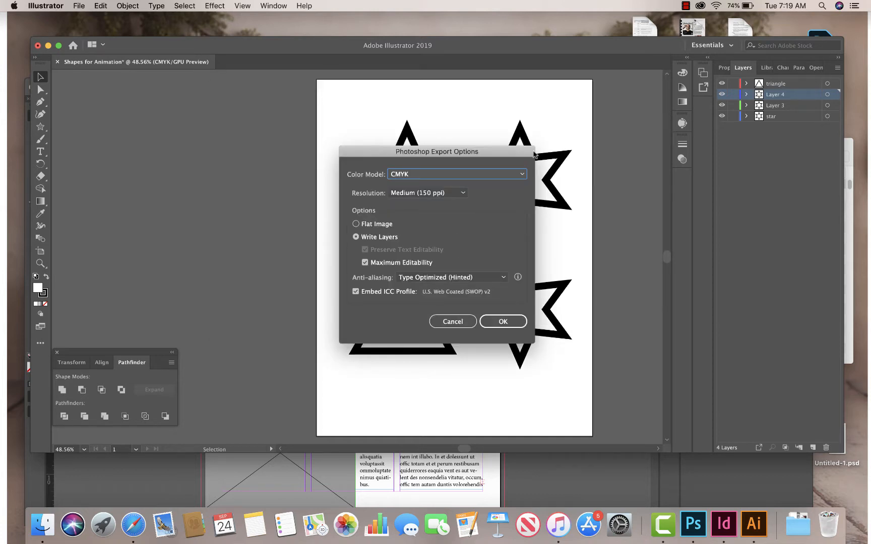
Step: Try the RGB color model for the Photoshop export
left_click_drag(510, 162, 533, 142)
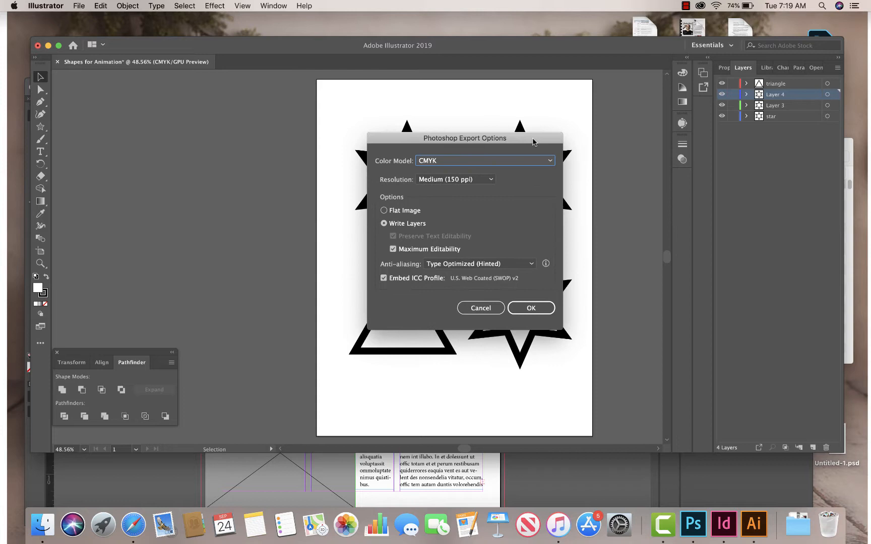
left_click(527, 165)
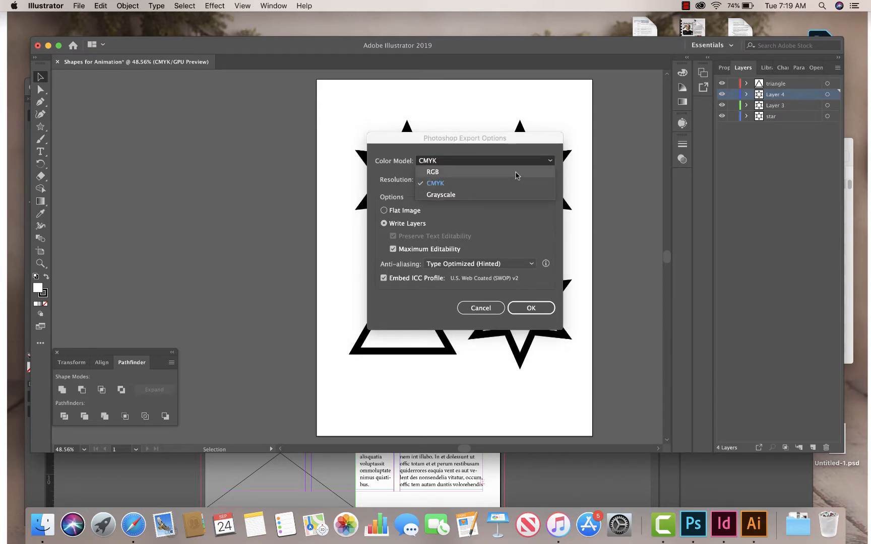
left_click(517, 172)
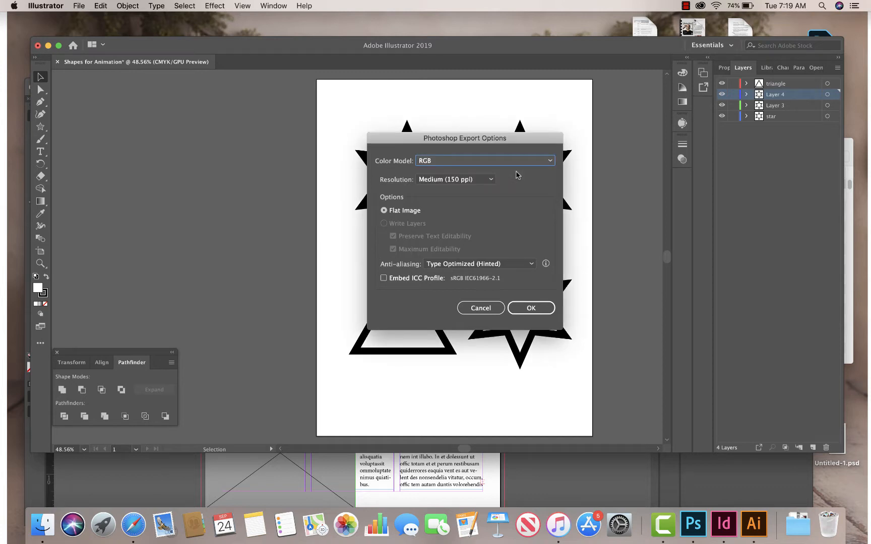
Step: Set the export's color model to CMYK, choose Write Layers and complete the export
left_click(444, 162)
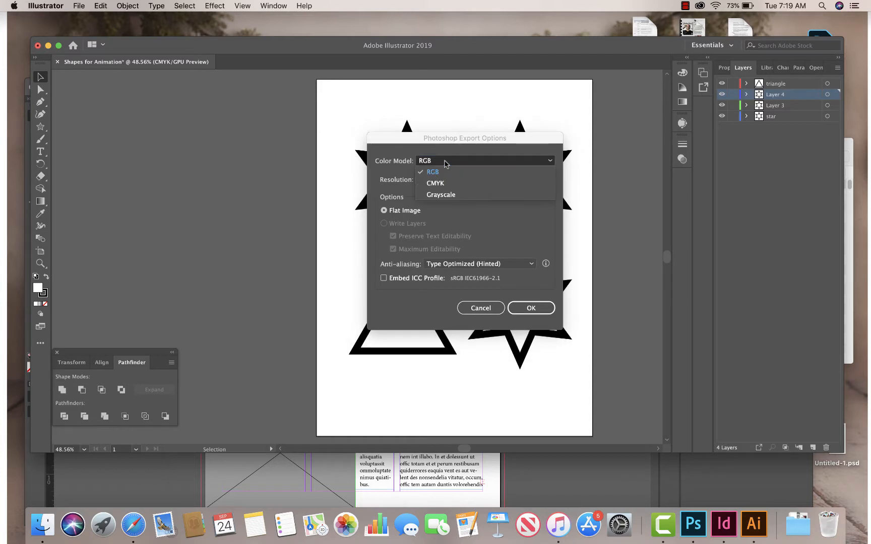
left_click(447, 183)
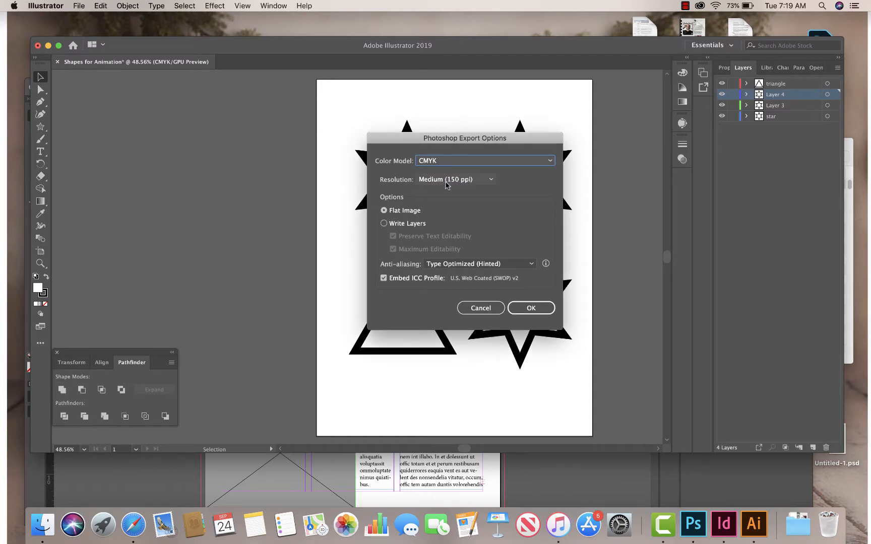
left_click(383, 224)
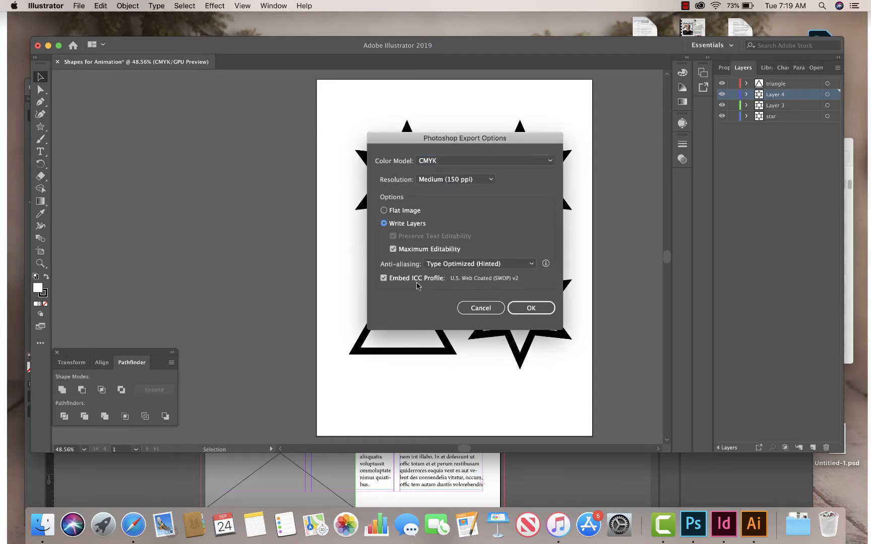
left_click(522, 309)
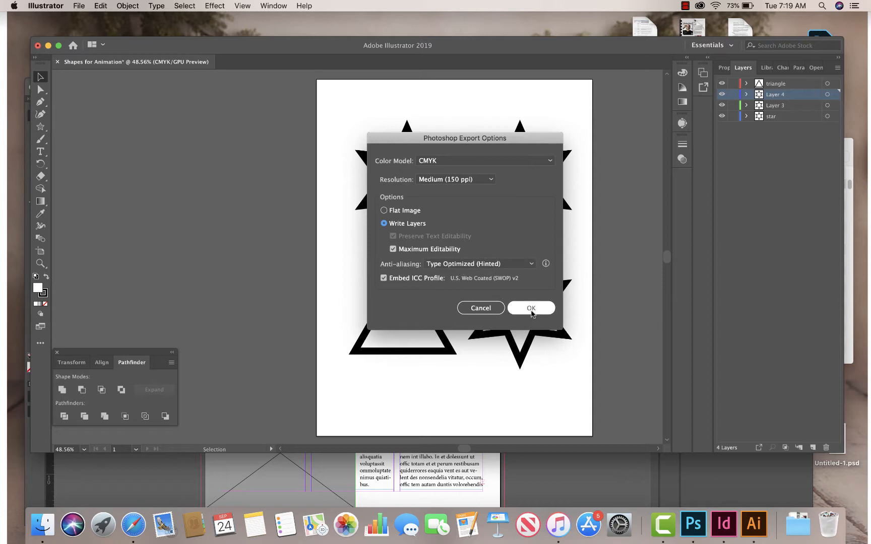
left_click(531, 310)
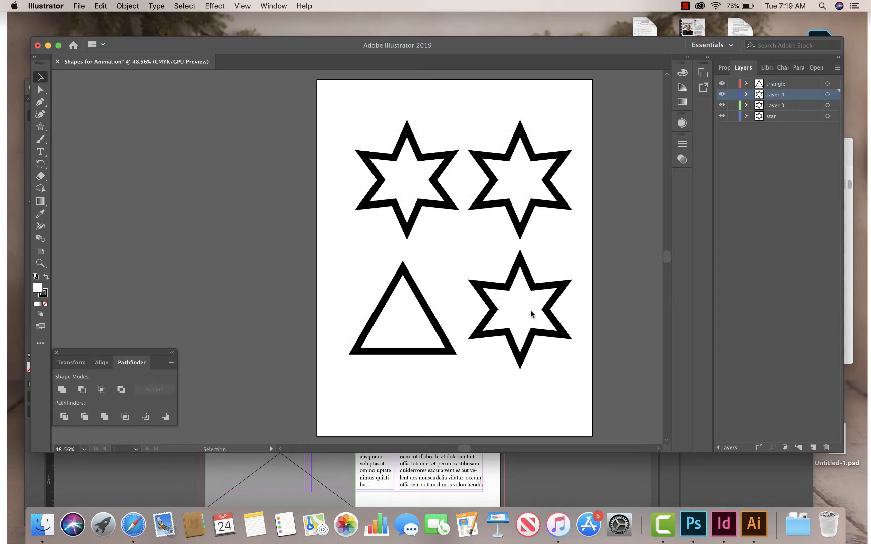
Step: Minimize the Illustrator and InDesign windows and move the Downloads window away from the desktop files
left_click(48, 46)
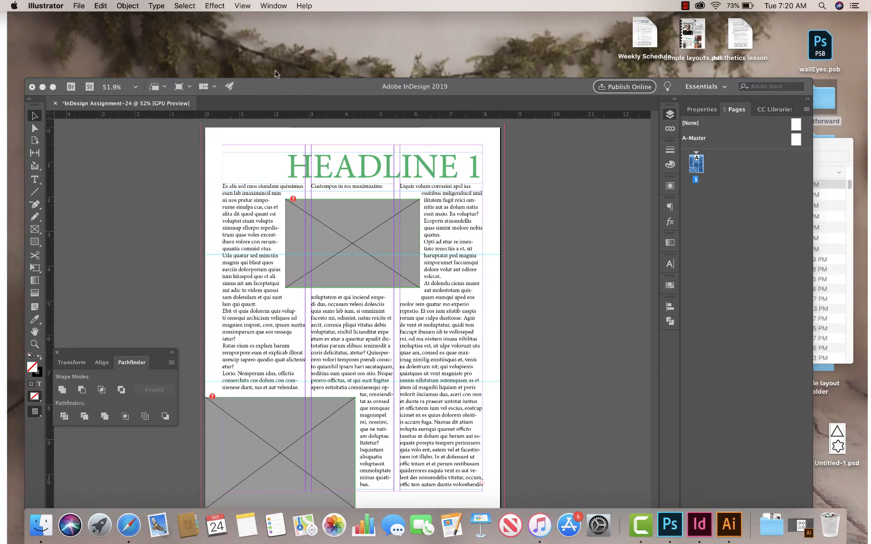
left_click(43, 87)
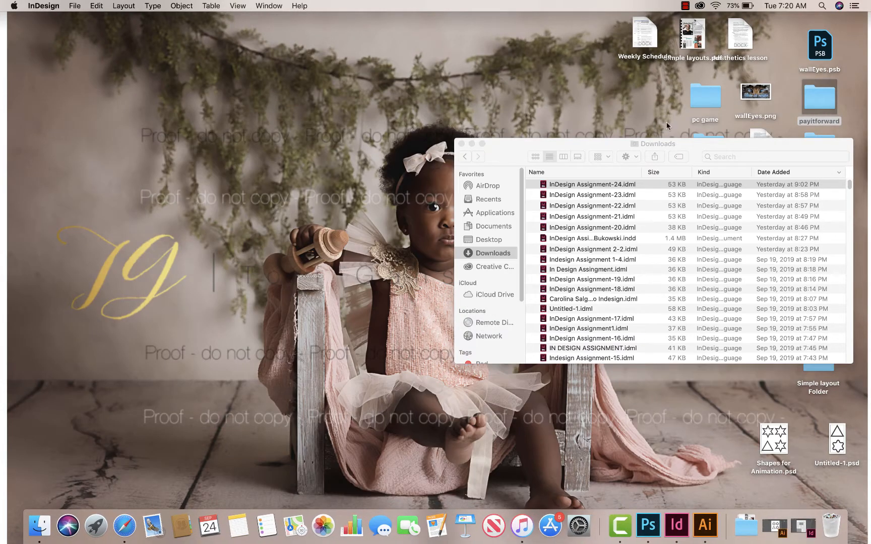
left_click_drag(660, 147, 309, 109)
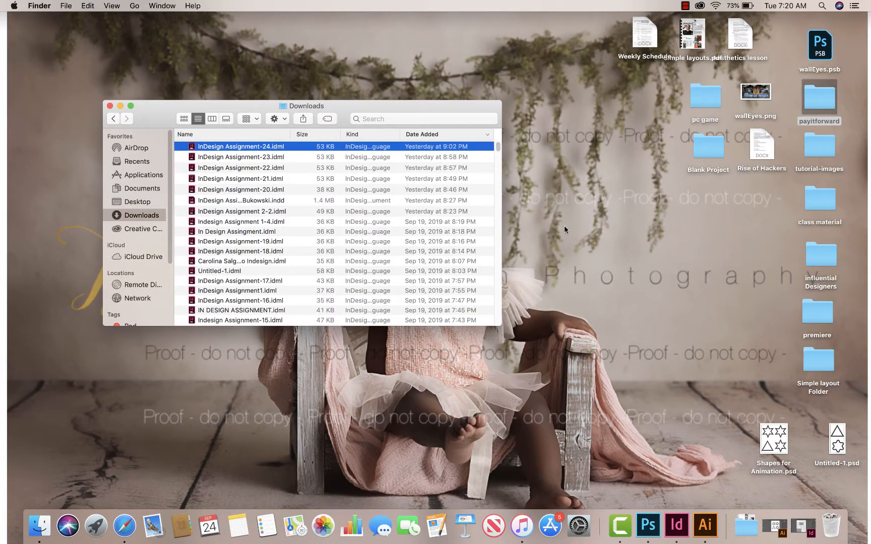
Step: Open the exported Shapes for Animation.psd from the desktop in Photoshop
left_click(775, 445)
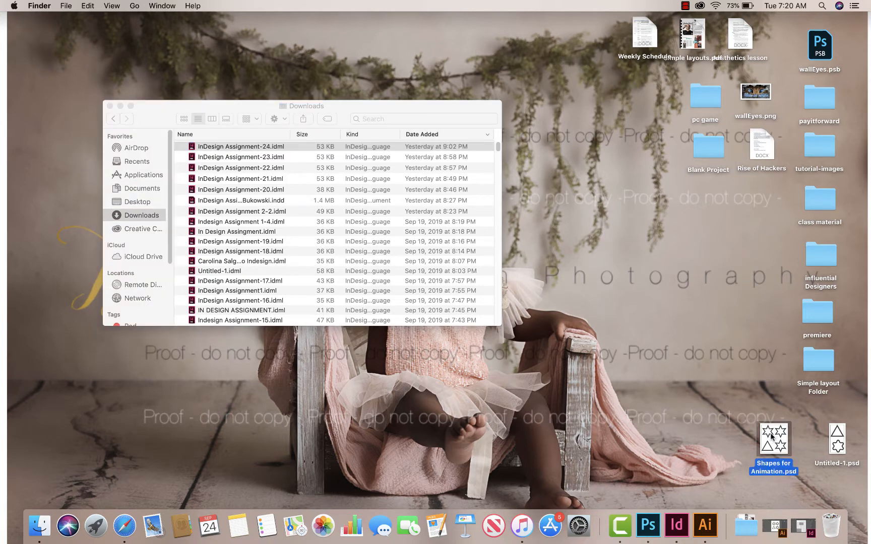
right_click(770, 436)
mouse_move(718, 282)
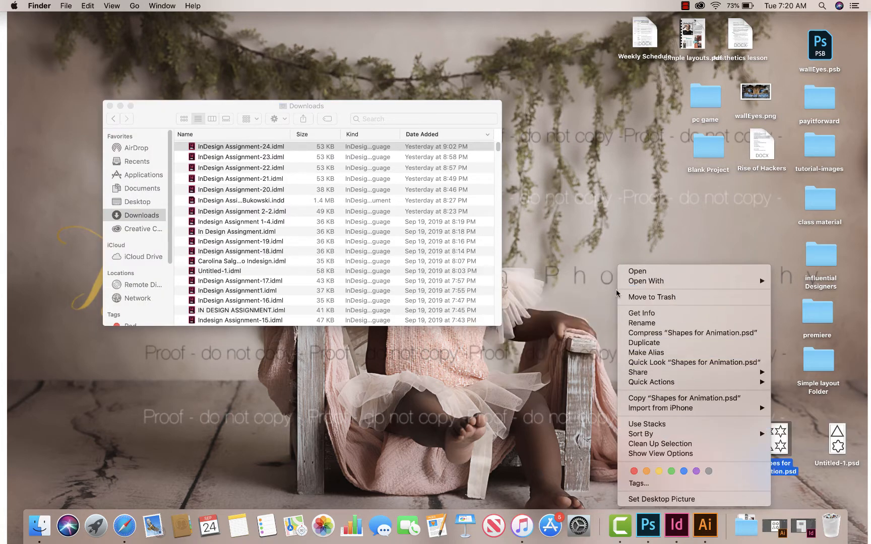
left_click(556, 282)
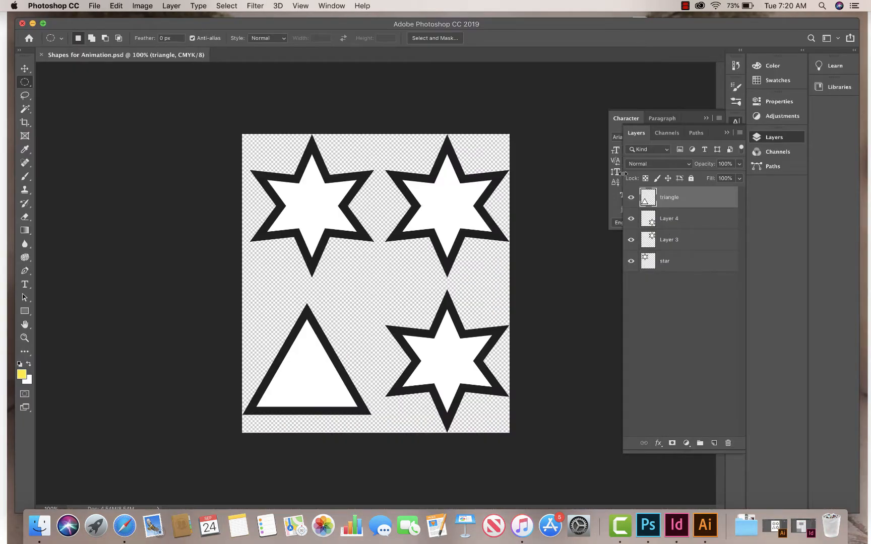
Step: Hide and show the triangle, Layer 4, Layer 3 and star layers in turn to check the shape on each
left_click(630, 198)
left_click(630, 198)
left_click(630, 218)
left_click(631, 218)
left_click(631, 239)
left_click(631, 239)
left_click(631, 261)
left_click(631, 260)
Step: Try selecting the upper-right star's white interior with the Magic Wand tool, clear the selection and make Layer 4 active
left_click(27, 69)
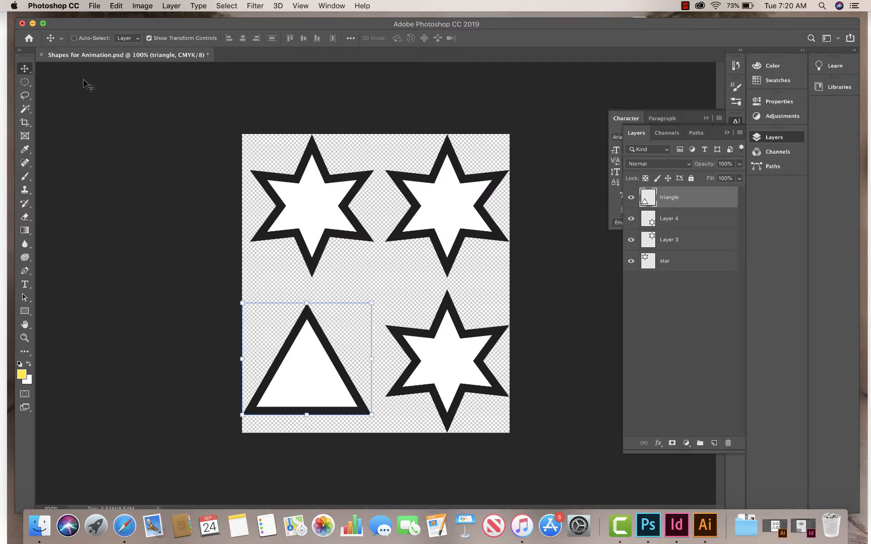
left_click(25, 109)
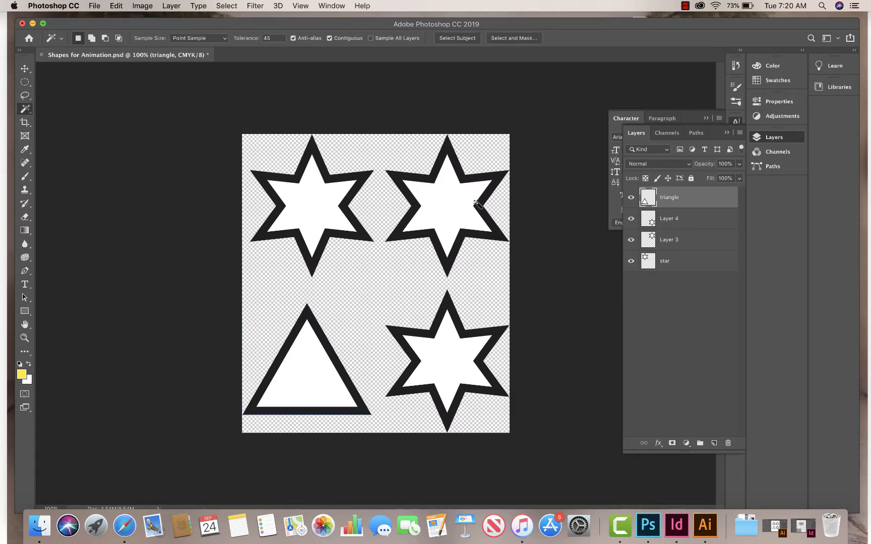
left_click(448, 203)
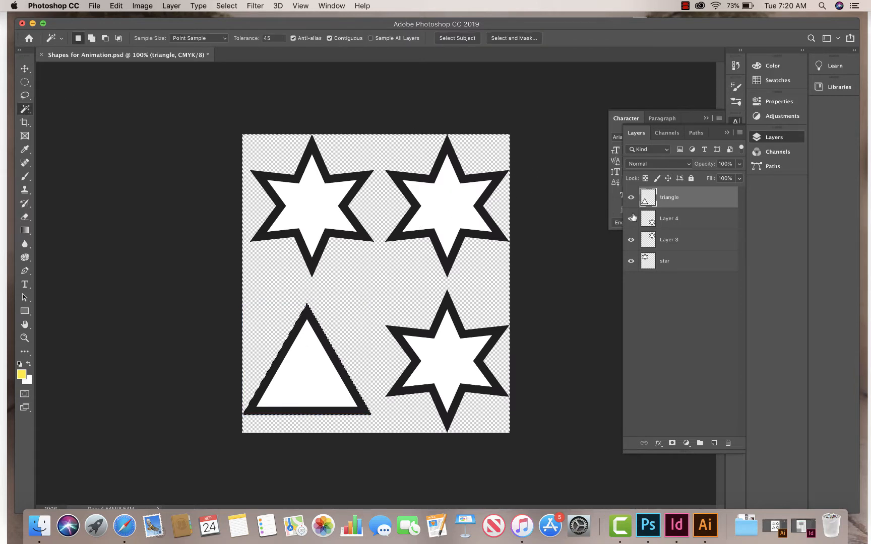
key("alt+bracketleft")
key("super+d")
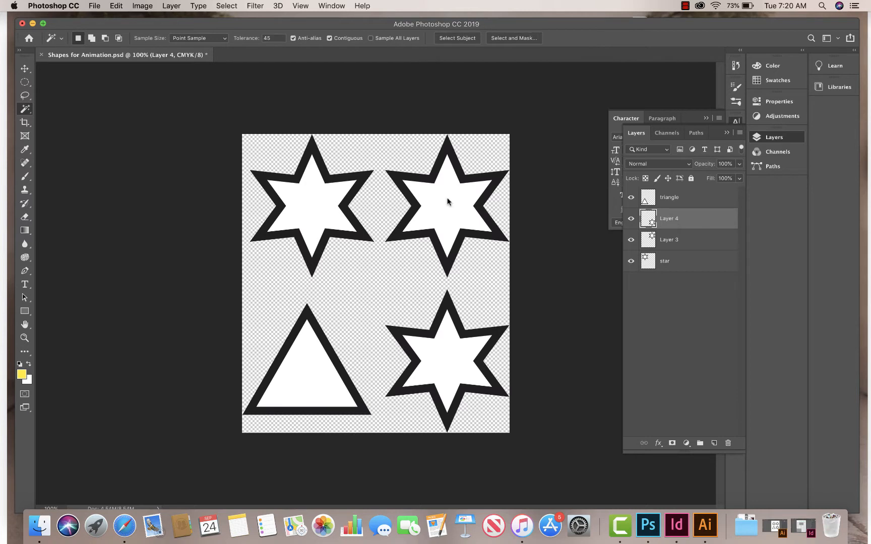
Step: Make Layer 3 active and select the upper-right star's white interior with the Magic Wand tool
key("alt+bracketleft")
key("alt+bracketleft")
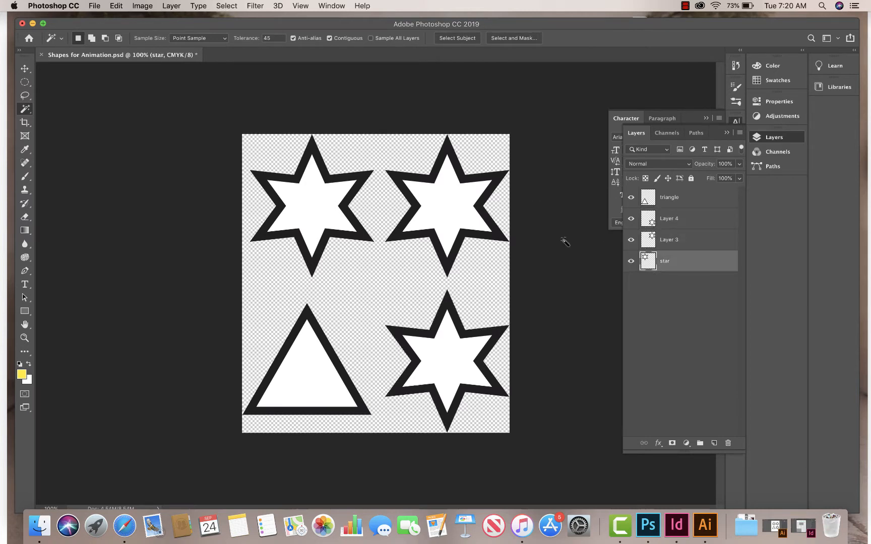
left_click(465, 200)
left_click(694, 246)
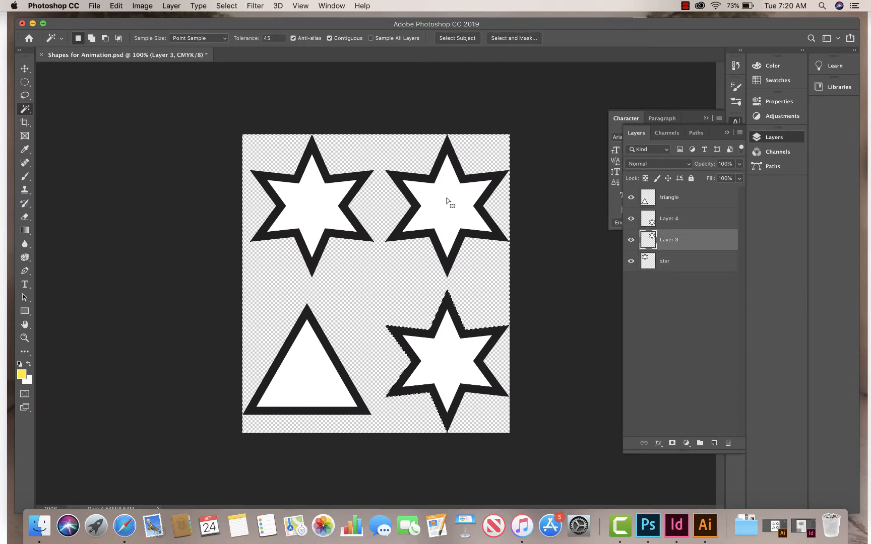
left_click(446, 201)
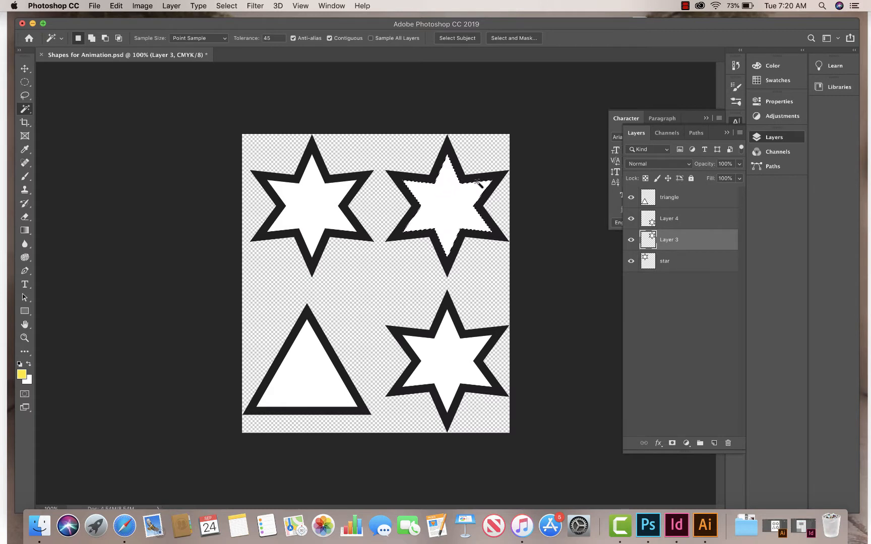
Step: Switch to Illustrator and set the fill of the upper-left, upper-right and lower-right stars to None, keeping their black outlines
left_click(704, 525)
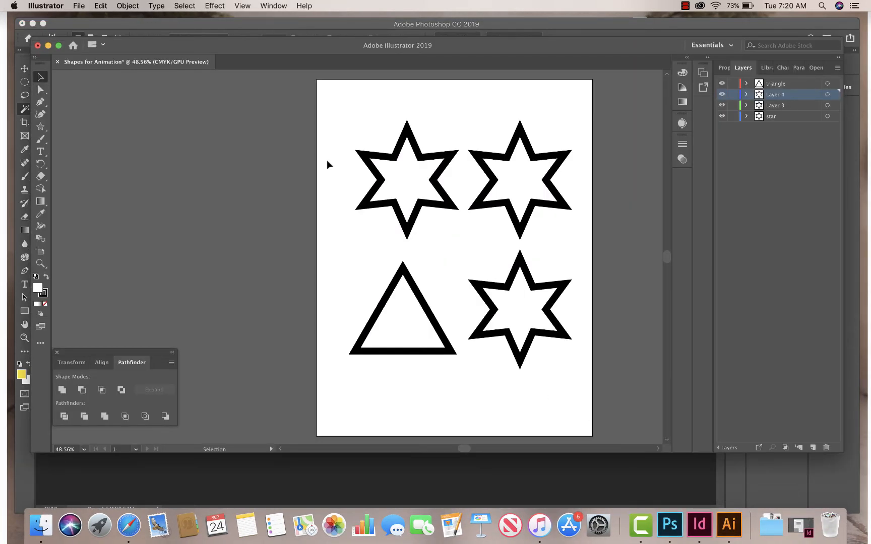
left_click(400, 185)
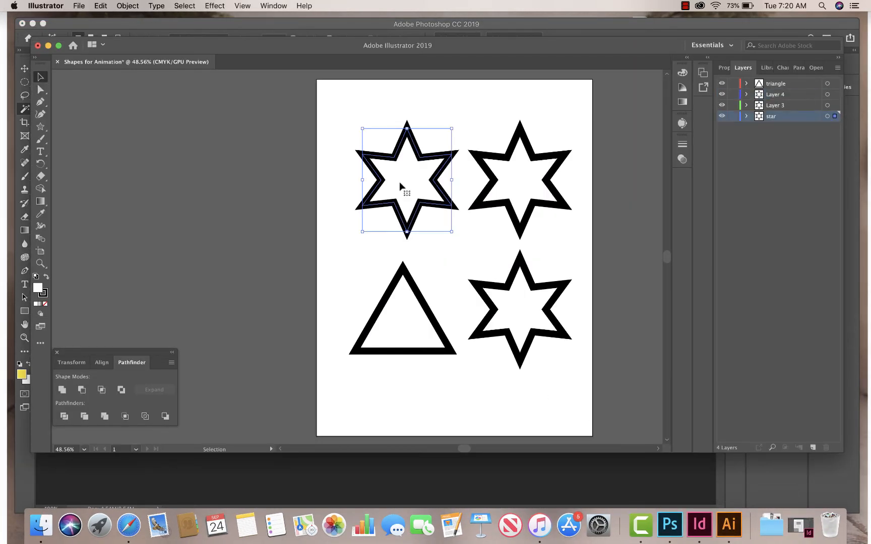
left_click(45, 304)
left_click(397, 242)
left_click(526, 180)
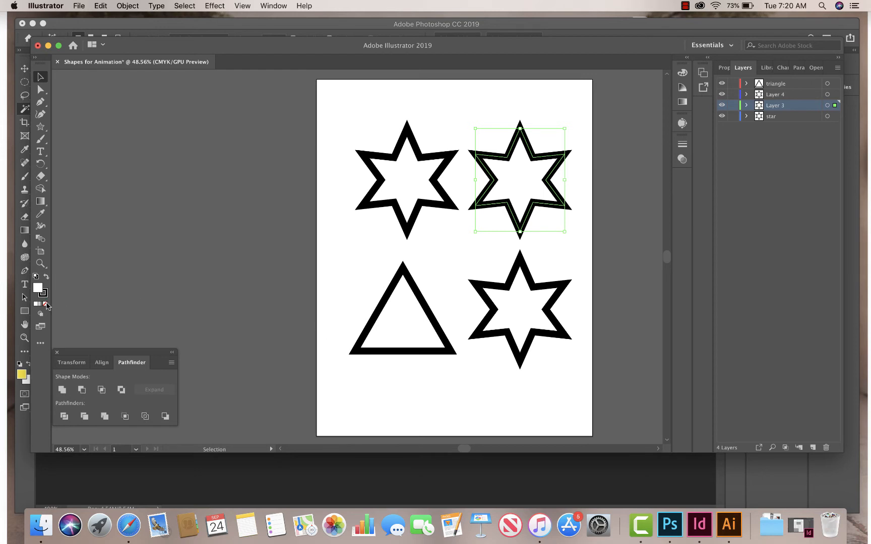
left_click(527, 325)
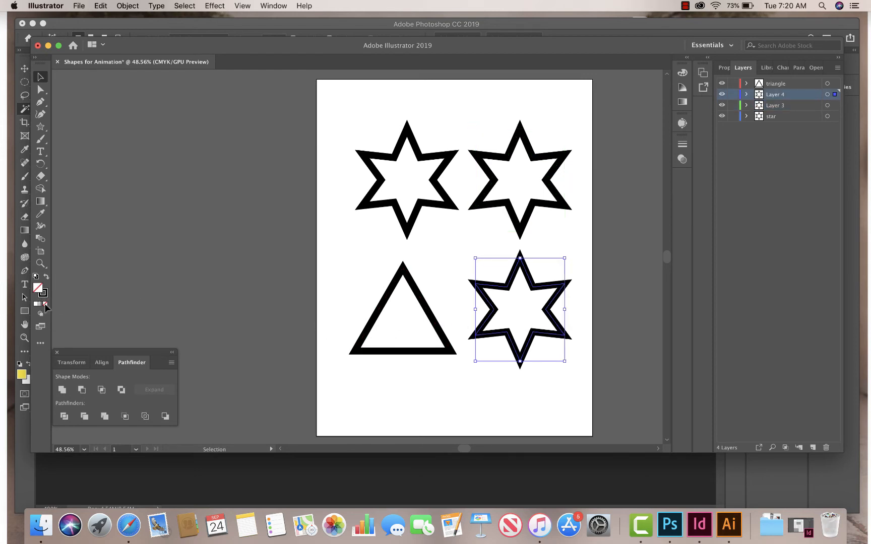